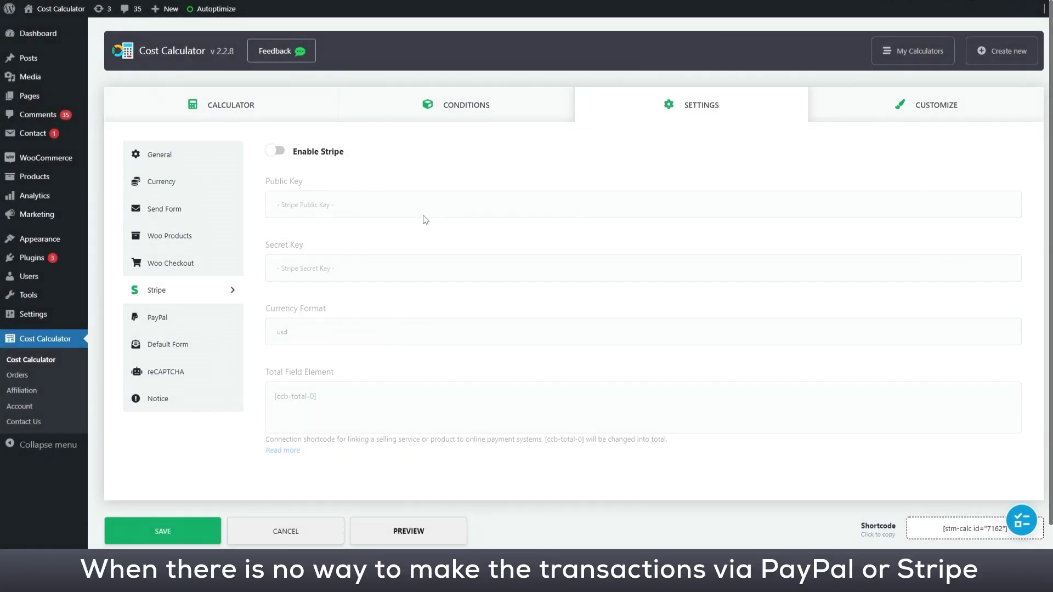
View the calculator's PayPal payment settings.
{"action": "left_click", "coordinate": [218, 320]}
{"action": "scroll", "coordinate": [474, 283], "scroll_direction": "down", "scroll_amount": 3}
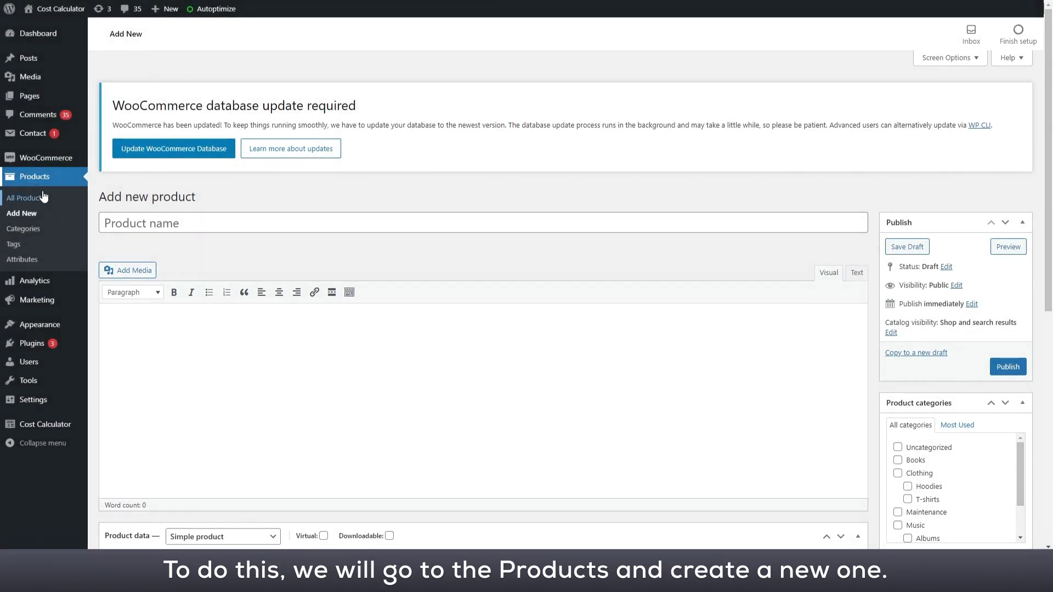
Create a new product named "test" with a regular price of 10 and the Simple product type.
{"action": "left_click", "coordinate": [42, 196]}
{"action": "left_click", "coordinate": [34, 214]}
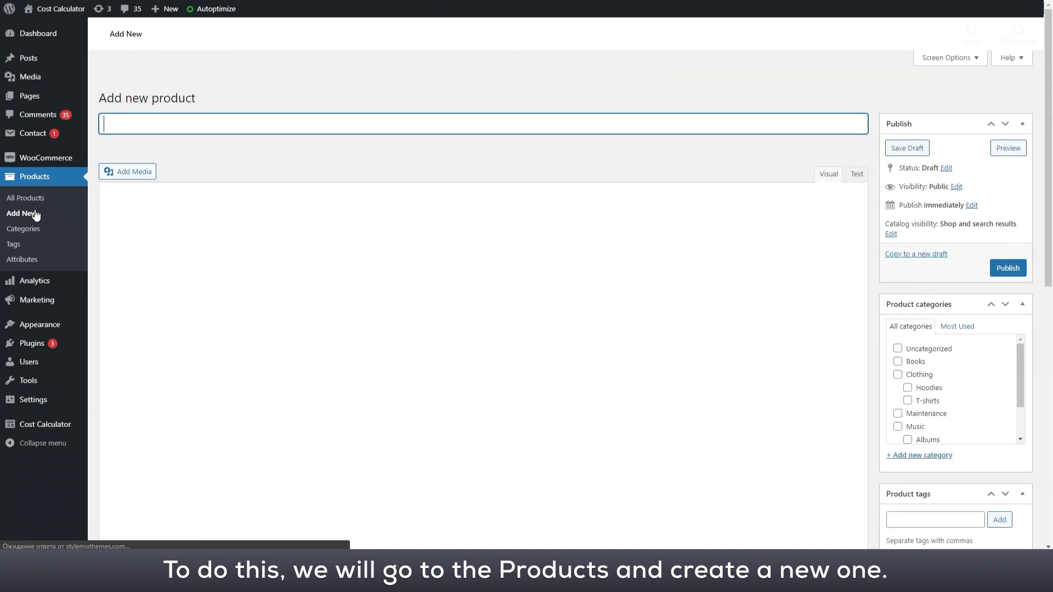
{"action": "left_click", "coordinate": [375, 229]}
{"action": "type", "text": "test"}
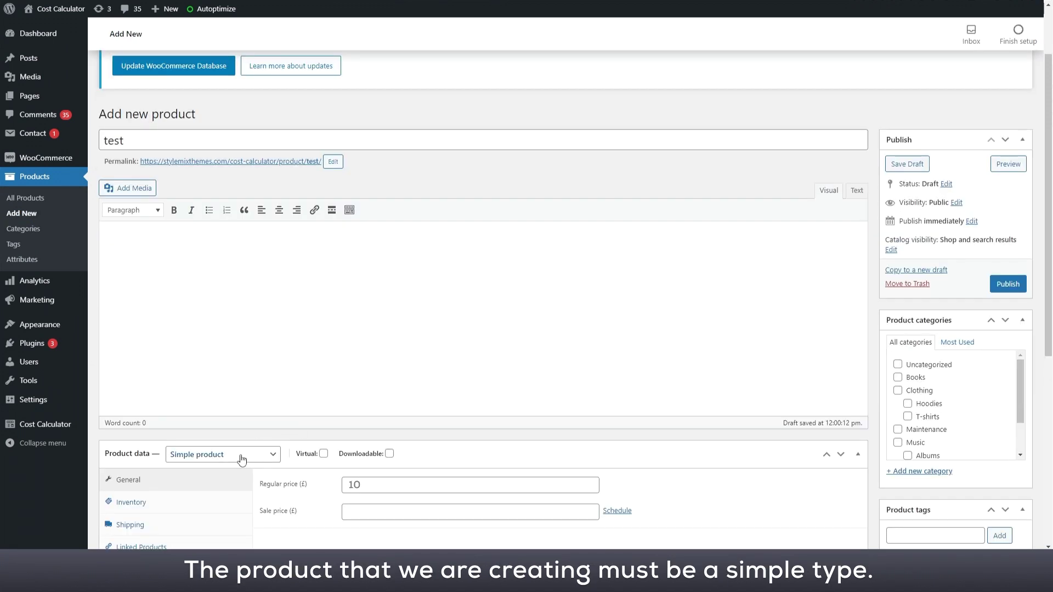
{"action": "left_click", "coordinate": [236, 455]}
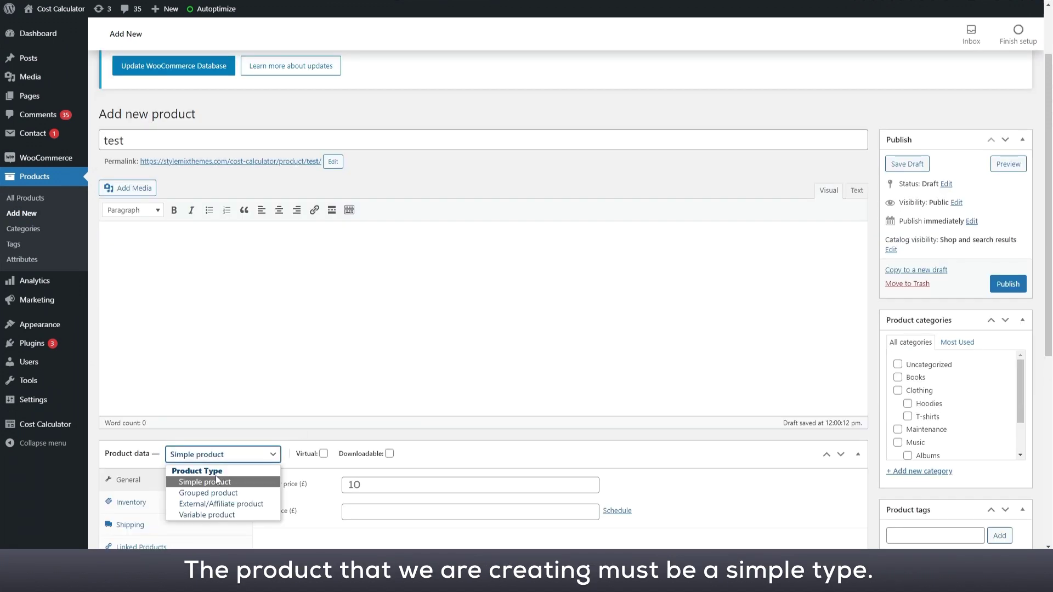
{"action": "left_click", "coordinate": [205, 487]}
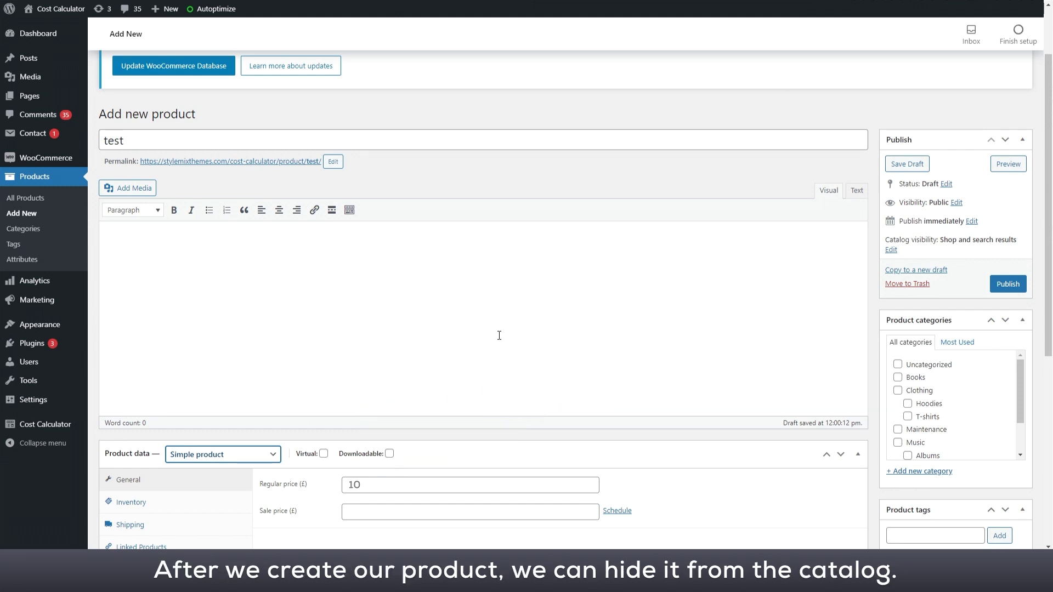
Set the test product's catalog visibility to Hidden and publish the product.
{"action": "left_click", "coordinate": [890, 250]}
{"action": "left_click", "coordinate": [890, 316]}
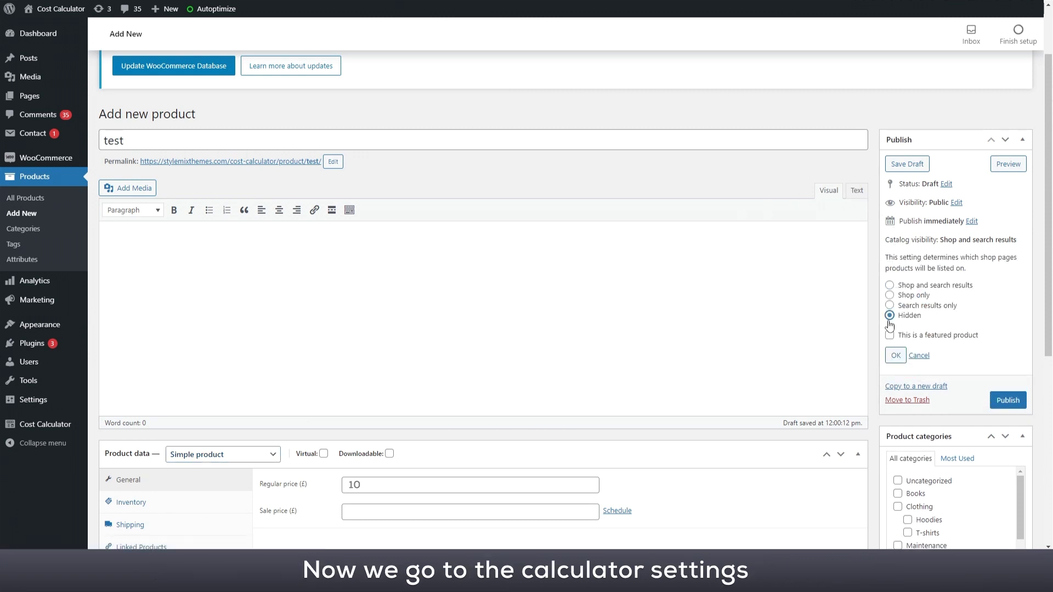
{"action": "left_click", "coordinate": [893, 356]}
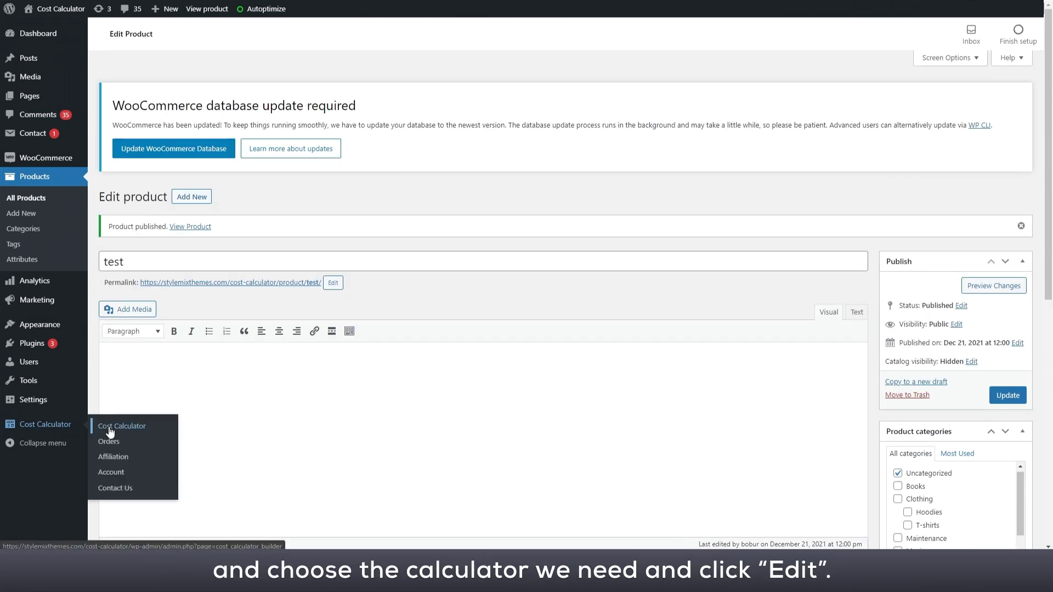
Open the Photography calculator for editing and enable WooCommerce Checkout in its settings.
{"action": "left_click", "coordinate": [110, 431]}
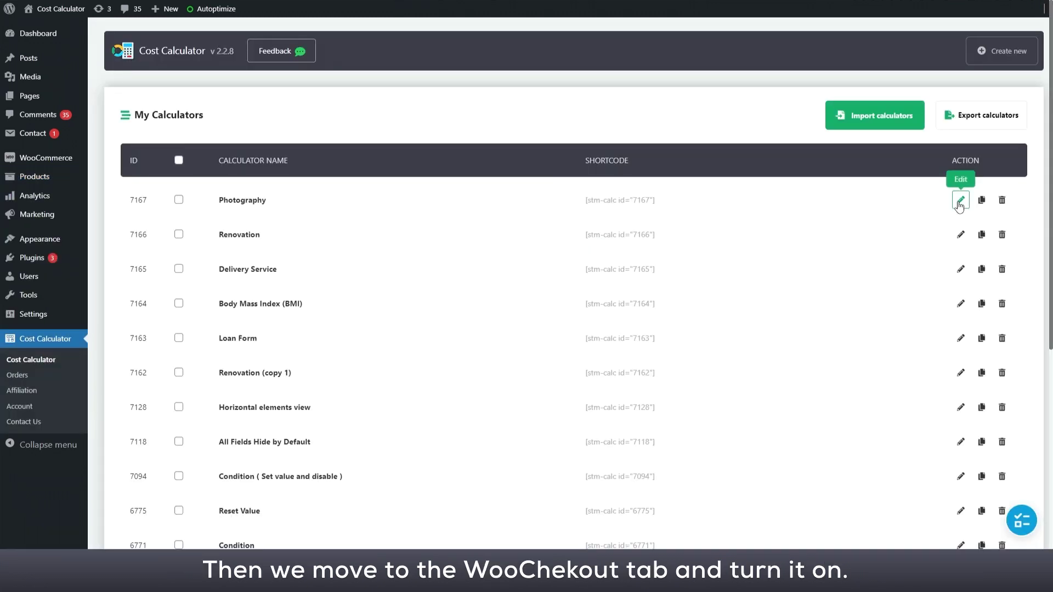
{"action": "left_click", "coordinate": [959, 201]}
{"action": "left_click", "coordinate": [200, 265]}
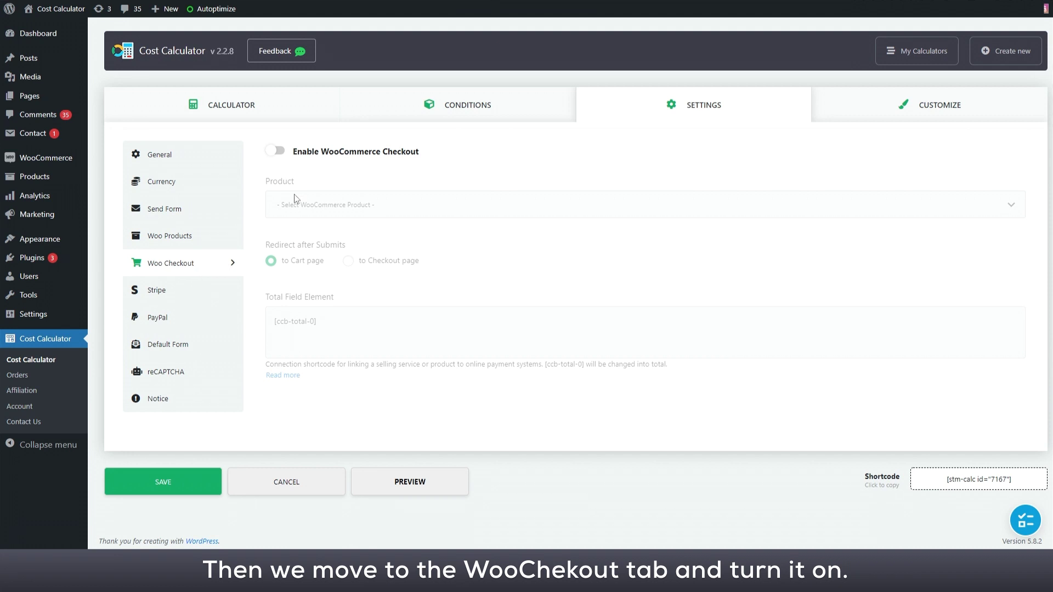
{"action": "left_click", "coordinate": [279, 156]}
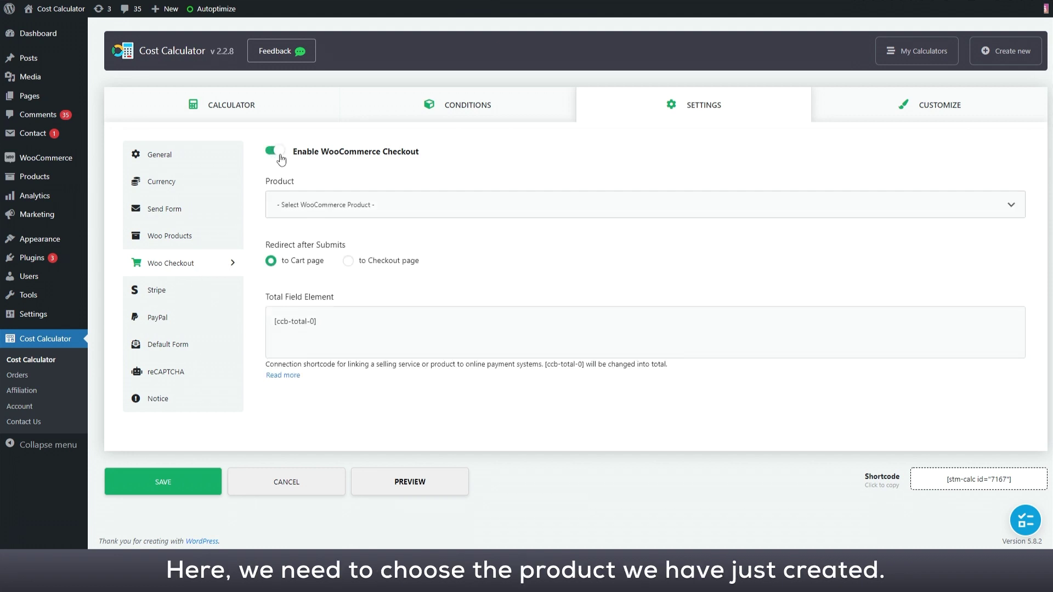
Choose test as the checkout product, redirect submissions to the Checkout page, and save the calculator.
{"action": "left_click", "coordinate": [663, 215]}
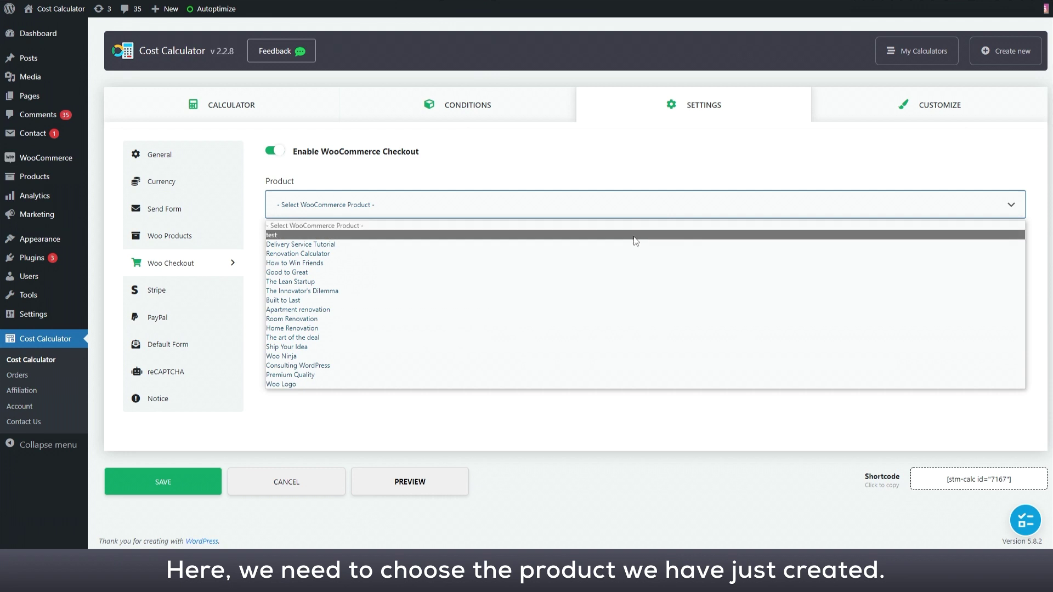
{"action": "left_click", "coordinate": [634, 236]}
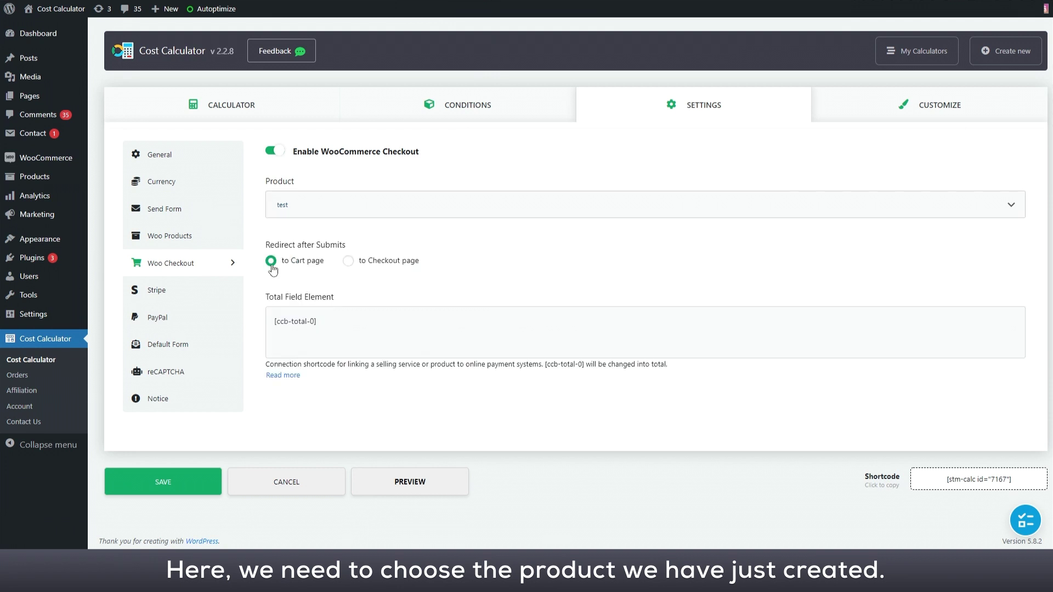
{"action": "left_click", "coordinate": [349, 263]}
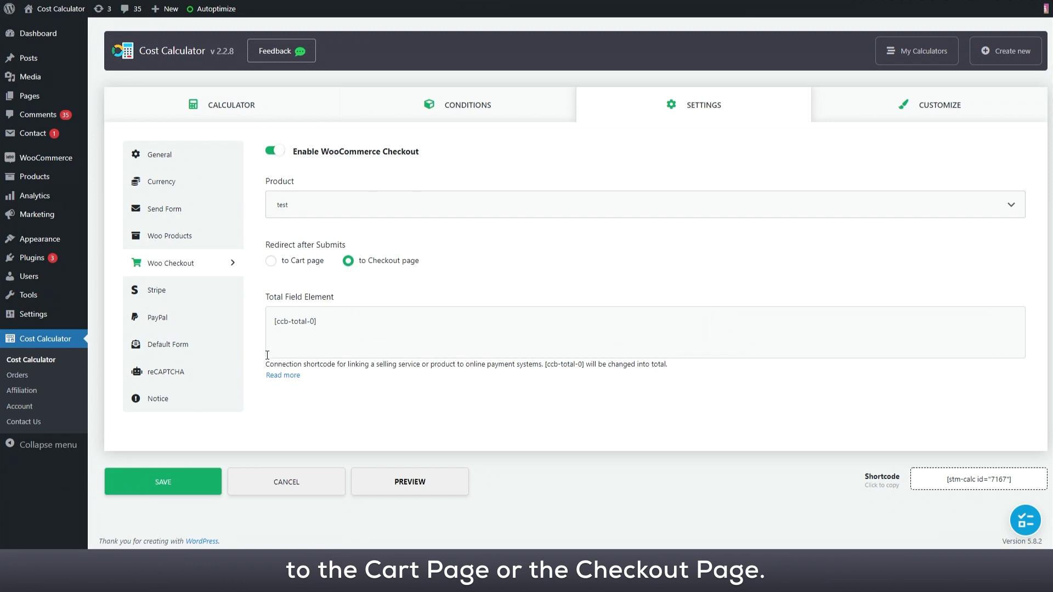
{"action": "left_click", "coordinate": [165, 482]}
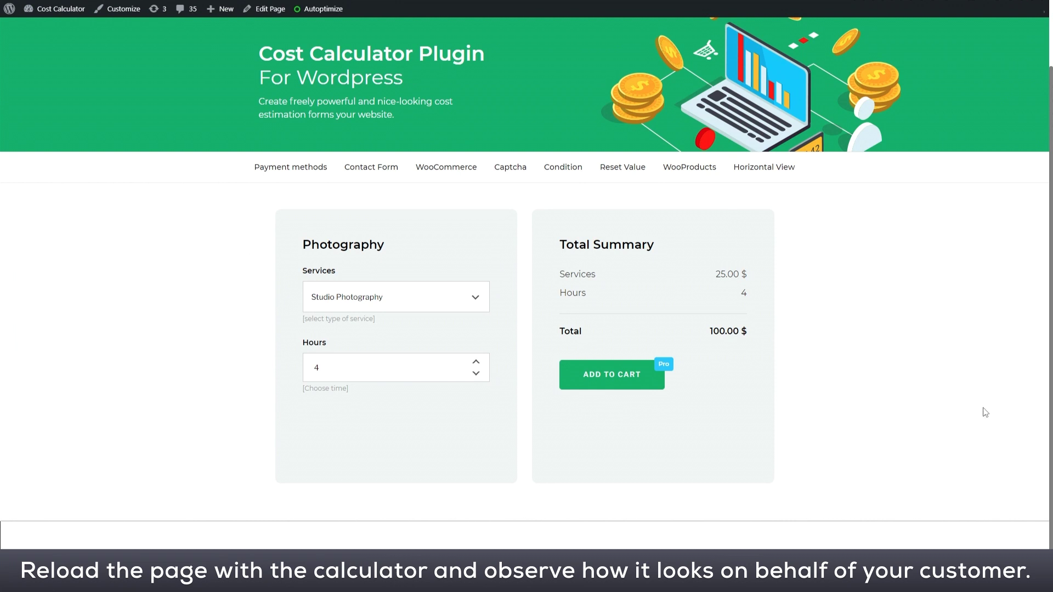
Add the Photography calculator's selection to the cart and place the order on the checkout page.
{"action": "left_click", "coordinate": [628, 384]}
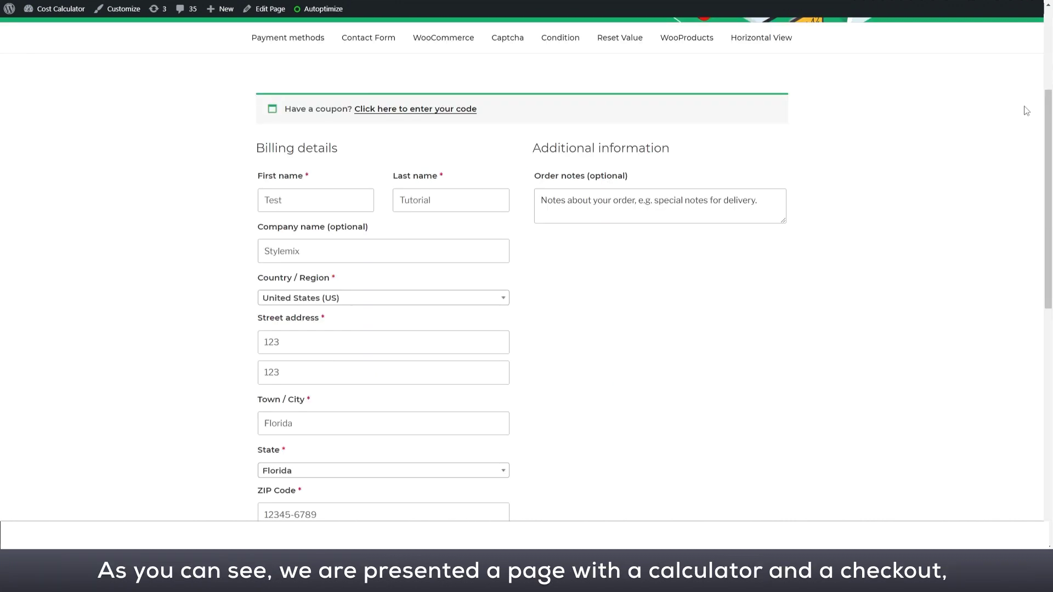
{"action": "left_click_drag", "start_coordinate": [1048, 118], "coordinate": [1039, 183]}
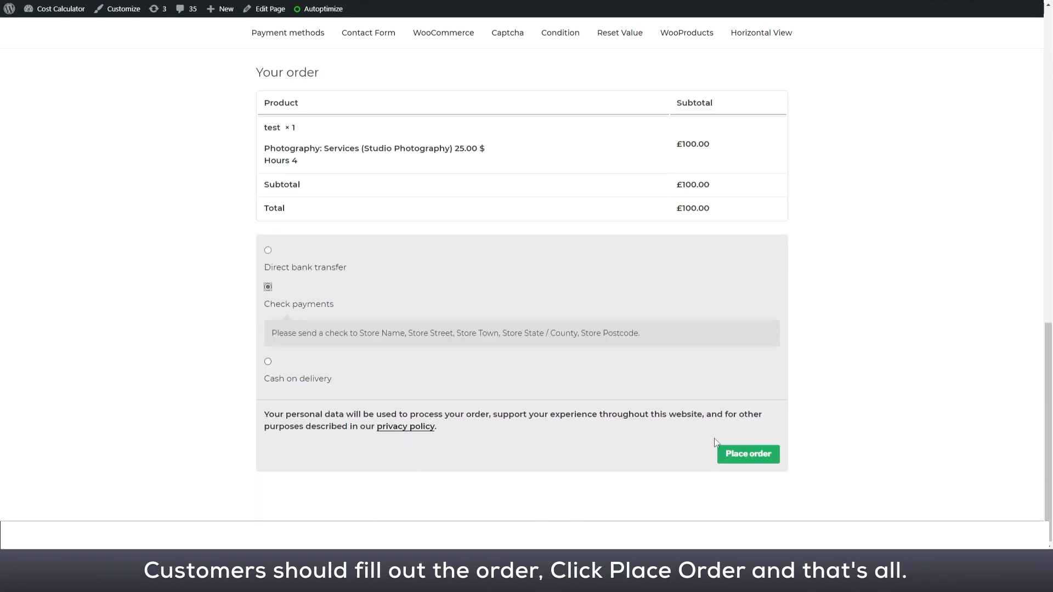
{"action": "left_click", "coordinate": [722, 446]}
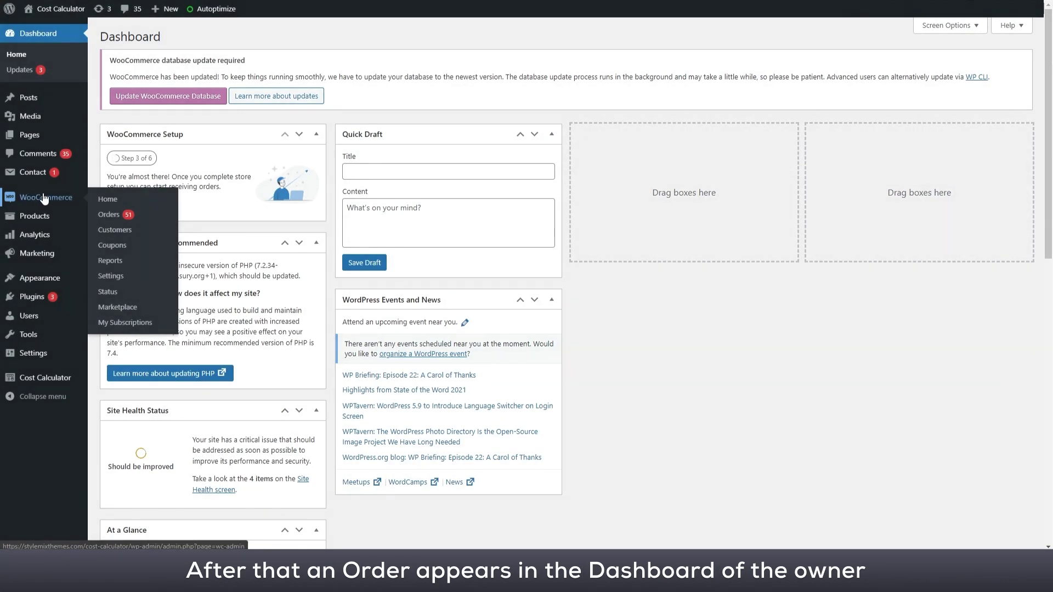
Open the newest WooCommerce order and examine its billing details and the calculator options listed under its item.
{"action": "left_click", "coordinate": [118, 217]}
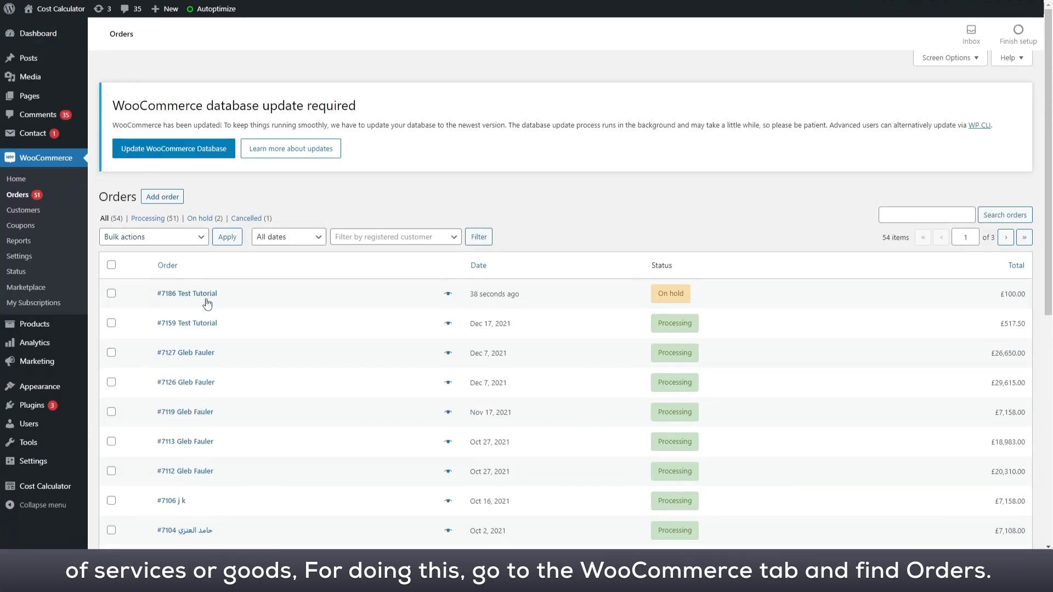
{"action": "left_click", "coordinate": [213, 305]}
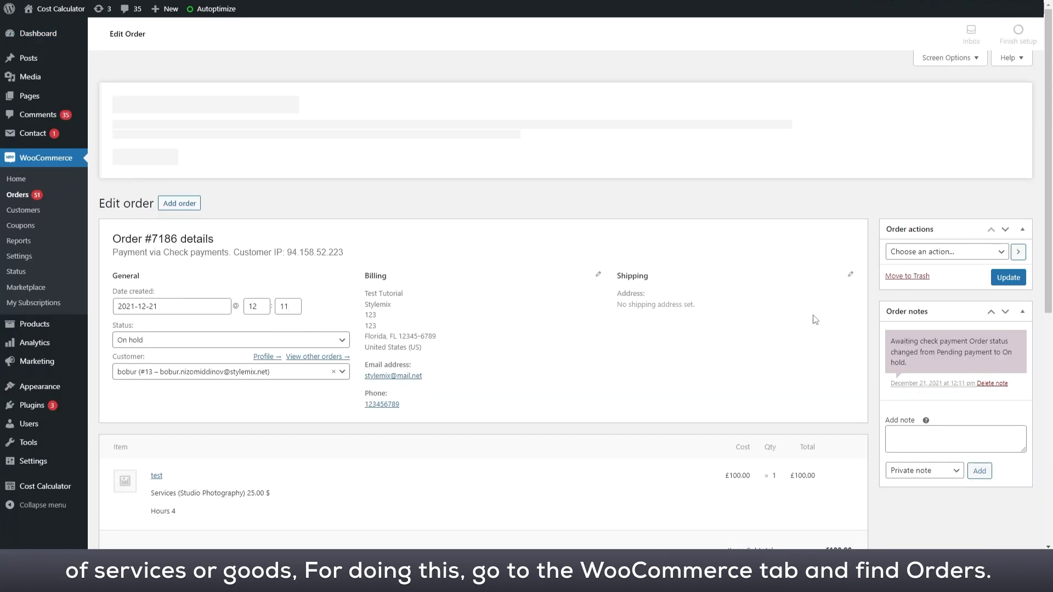
{"action": "scroll", "coordinate": [1018, 269], "scroll_direction": "down", "scroll_amount": 3}
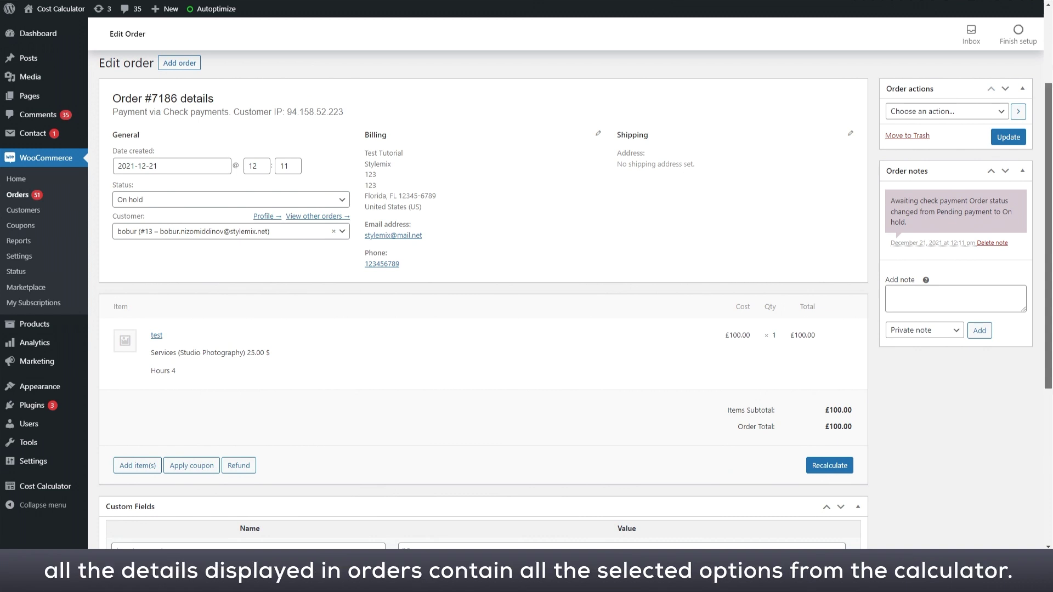
{"action": "left_click_drag", "start_coordinate": [1048, 340], "coordinate": [1048, 265]}
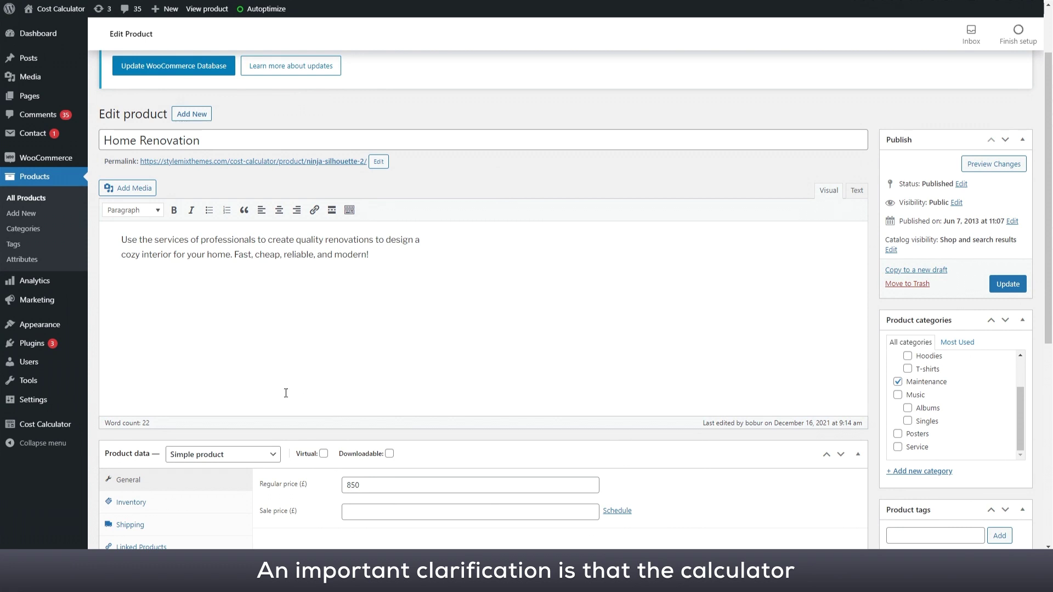
Choose Simple product as the product type of the Home Renovation product.
{"action": "left_click", "coordinate": [267, 454]}
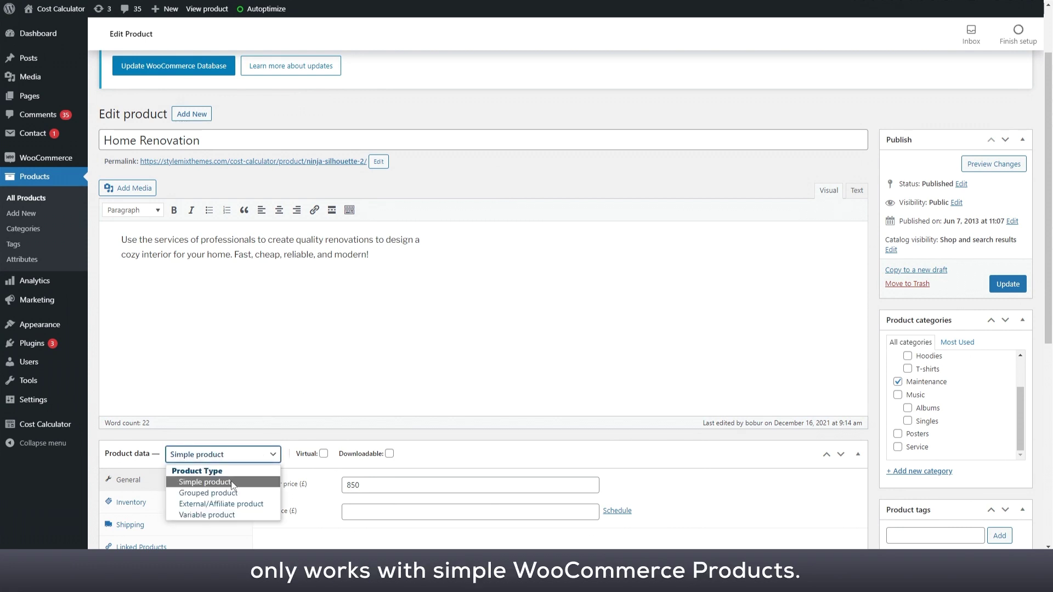
{"action": "left_click", "coordinate": [232, 485]}
{"action": "left_click", "coordinate": [458, 453]}
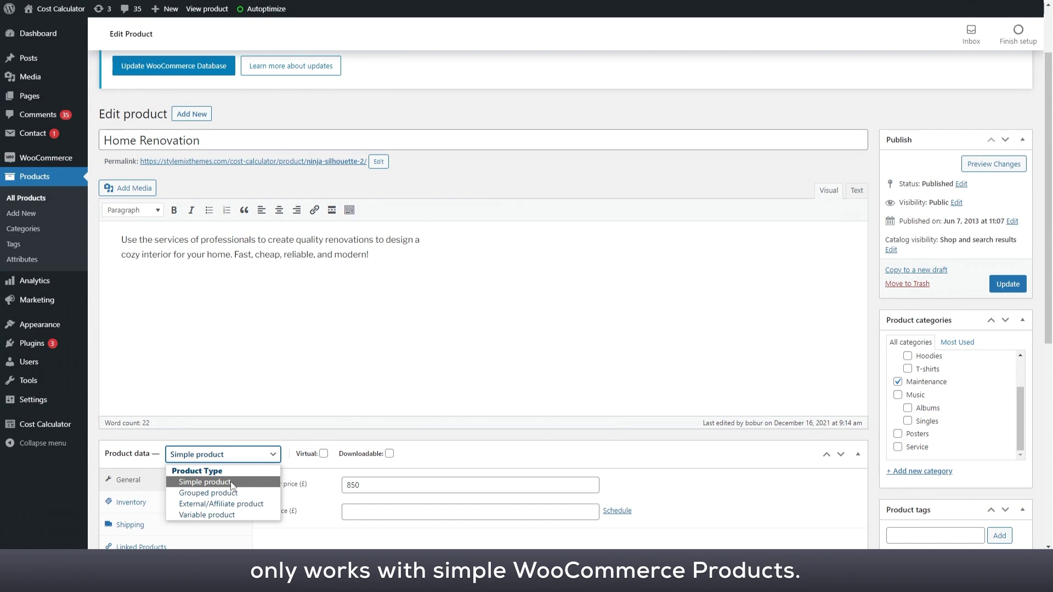
{"action": "left_click", "coordinate": [230, 481]}
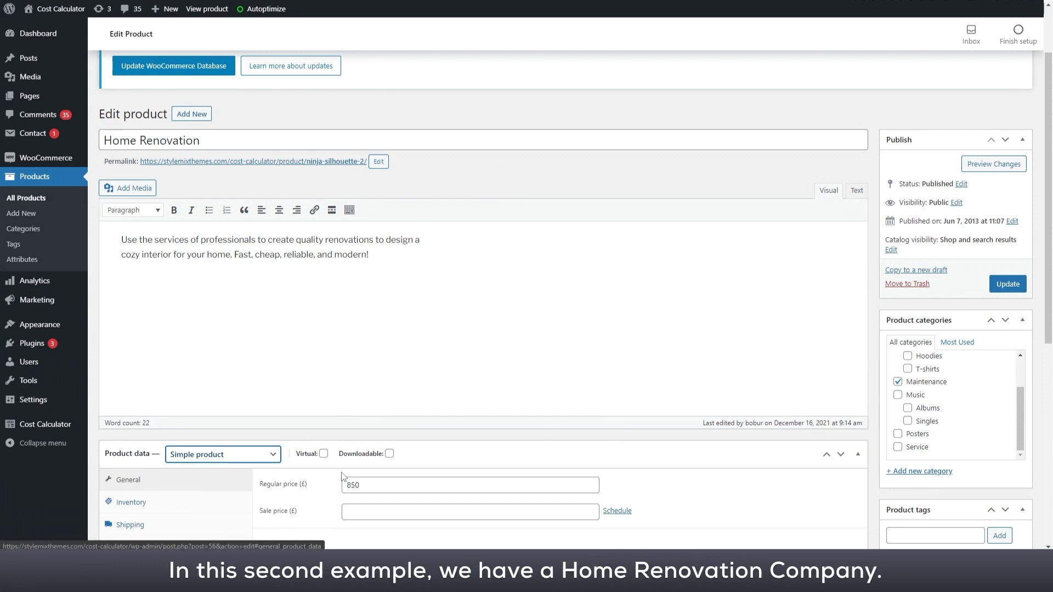
{"action": "left_click", "coordinate": [458, 453]}
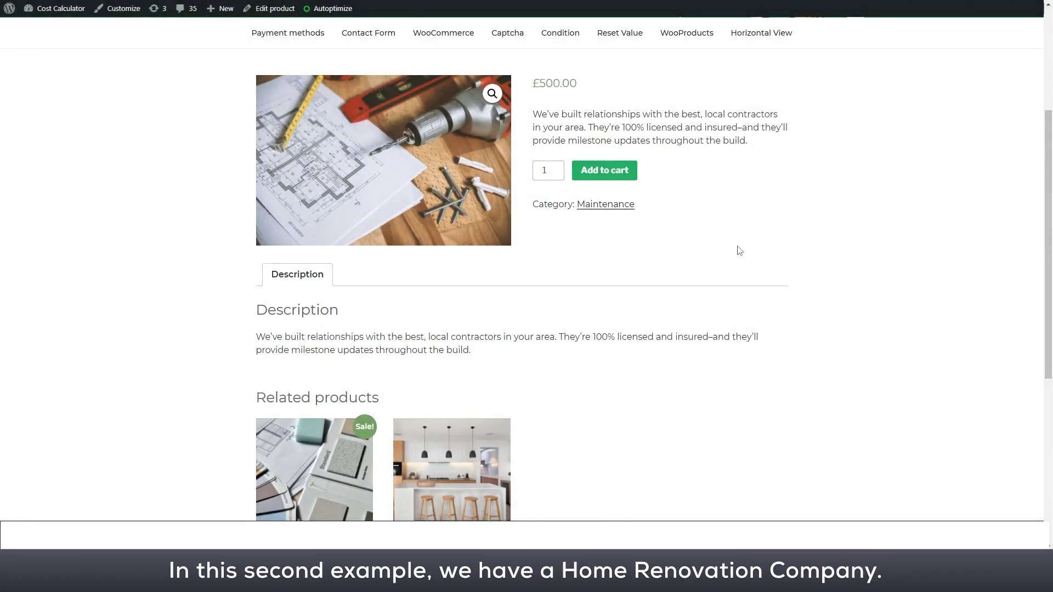
Examine the renovation service's product page, including its description and related products.
{"action": "scroll", "coordinate": [625, 245], "scroll_direction": "down", "scroll_amount": 2}
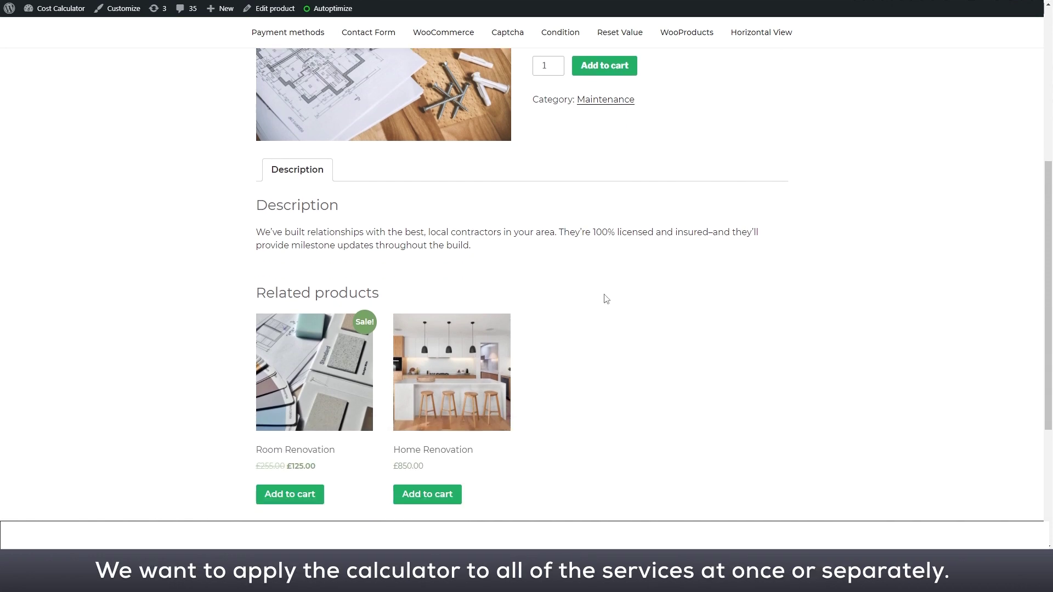
{"action": "left_click", "coordinate": [324, 430]}
{"action": "scroll", "coordinate": [691, 334], "scroll_direction": "down", "scroll_amount": 1}
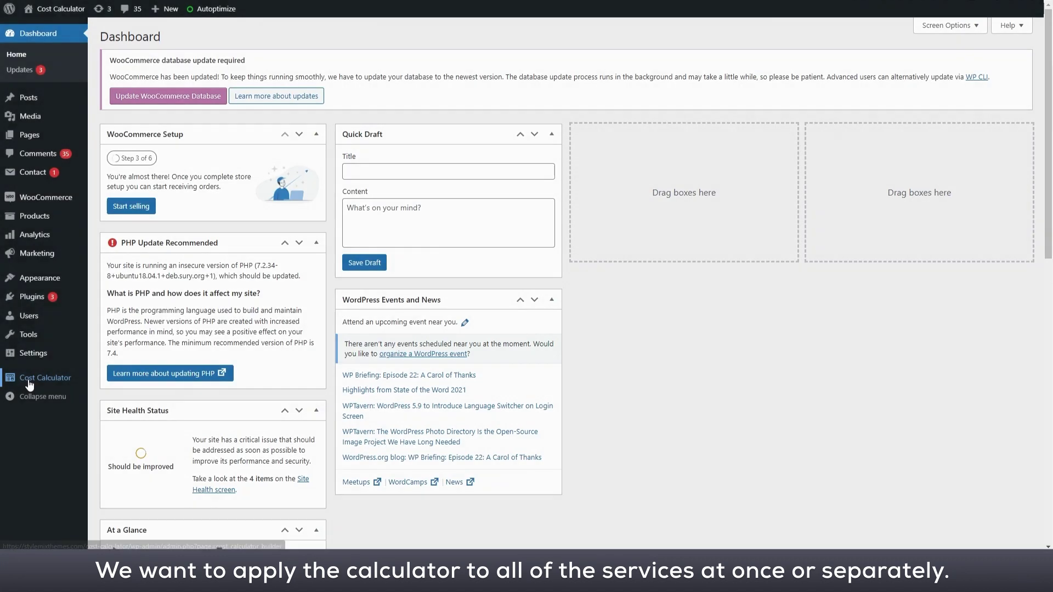
Open the "Renovation test video" calculator's Woo Products settings and enable the calculator for WooCommerce products.
{"action": "mouse_move", "coordinate": [35, 384]}
{"action": "left_click", "coordinate": [115, 380]}
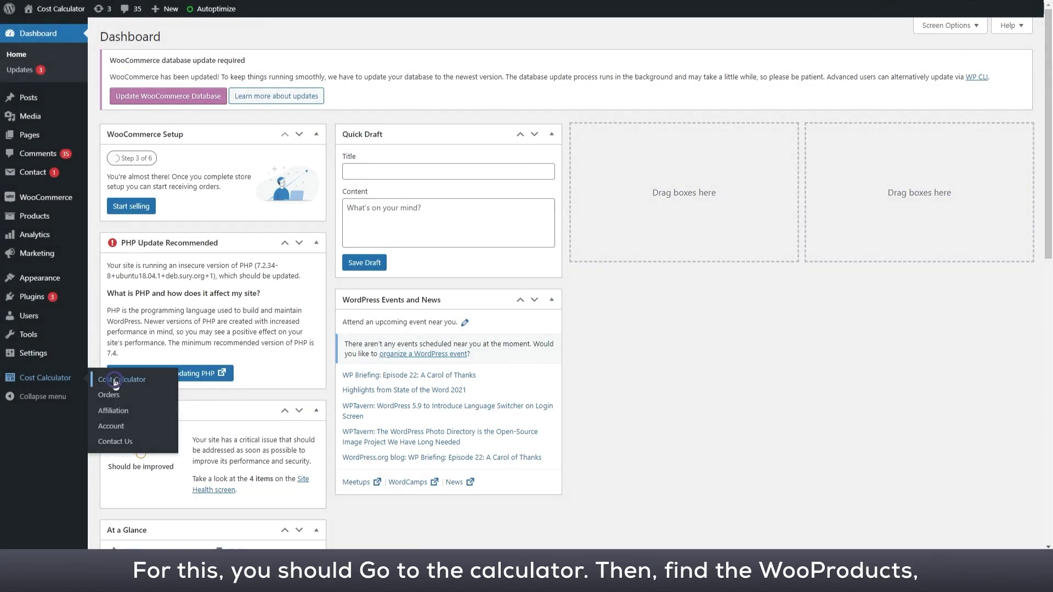
{"action": "scroll", "coordinate": [513, 394], "scroll_direction": "down", "scroll_amount": 2}
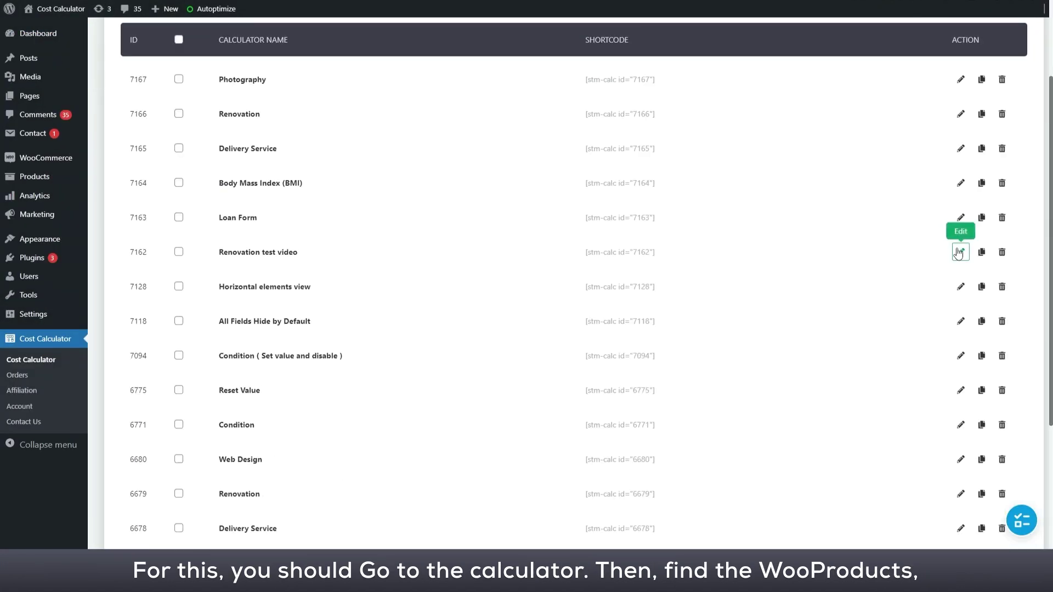
{"action": "left_click", "coordinate": [959, 252]}
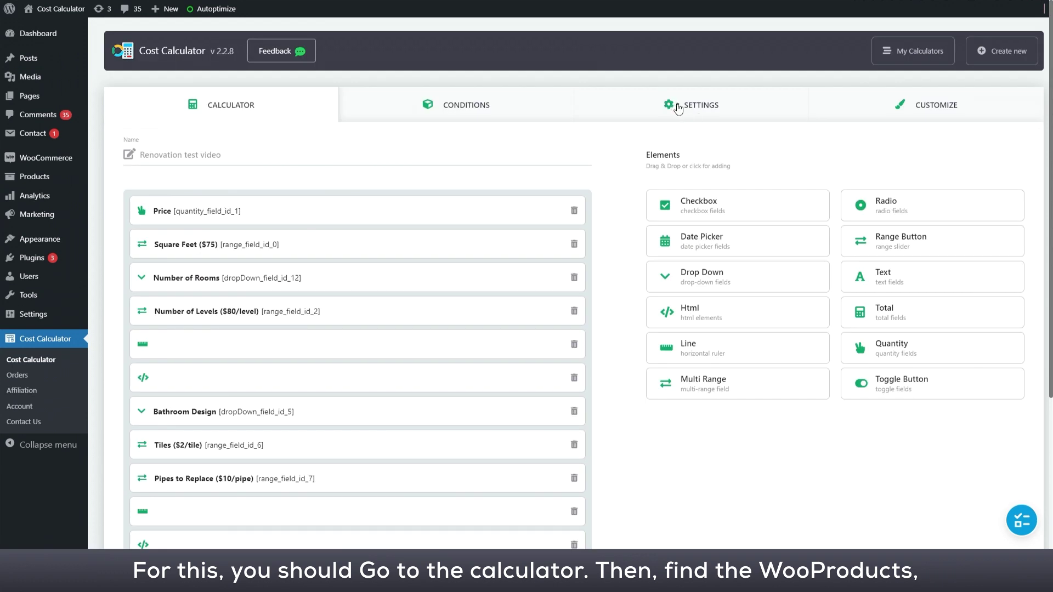
{"action": "left_click", "coordinate": [673, 109]}
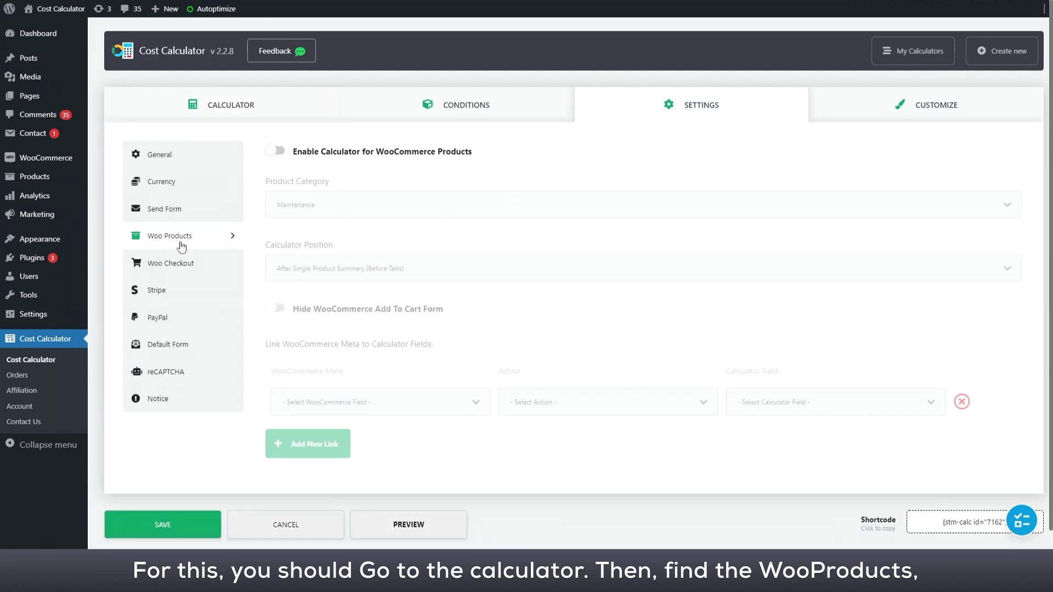
{"action": "left_click", "coordinate": [276, 152]}
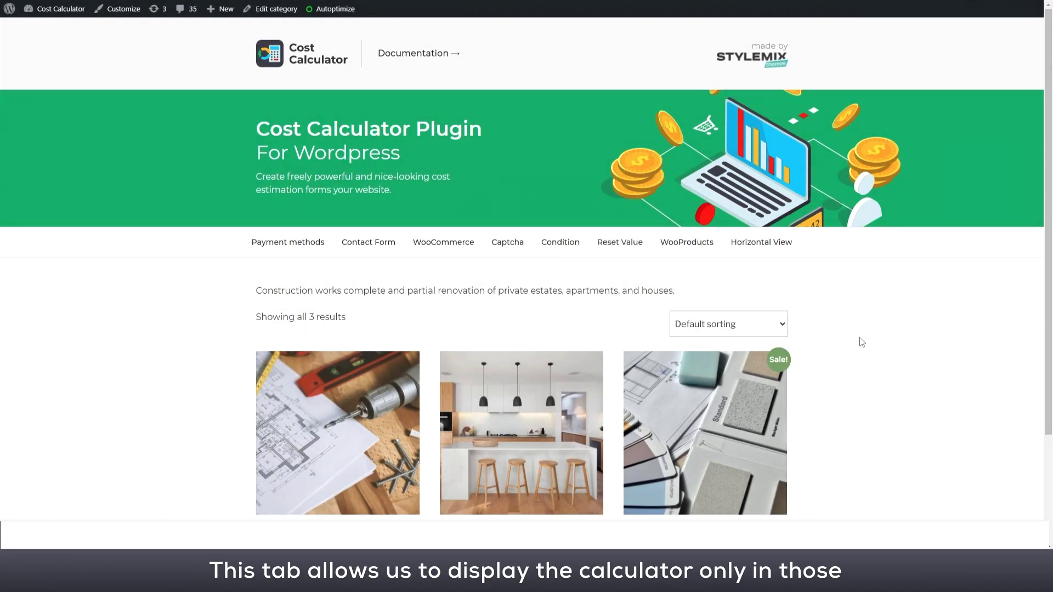
Look over the Maintenance category's product listing and one of its product pages on the storefront.
{"action": "scroll", "coordinate": [861, 340], "scroll_direction": "down", "scroll_amount": 4}
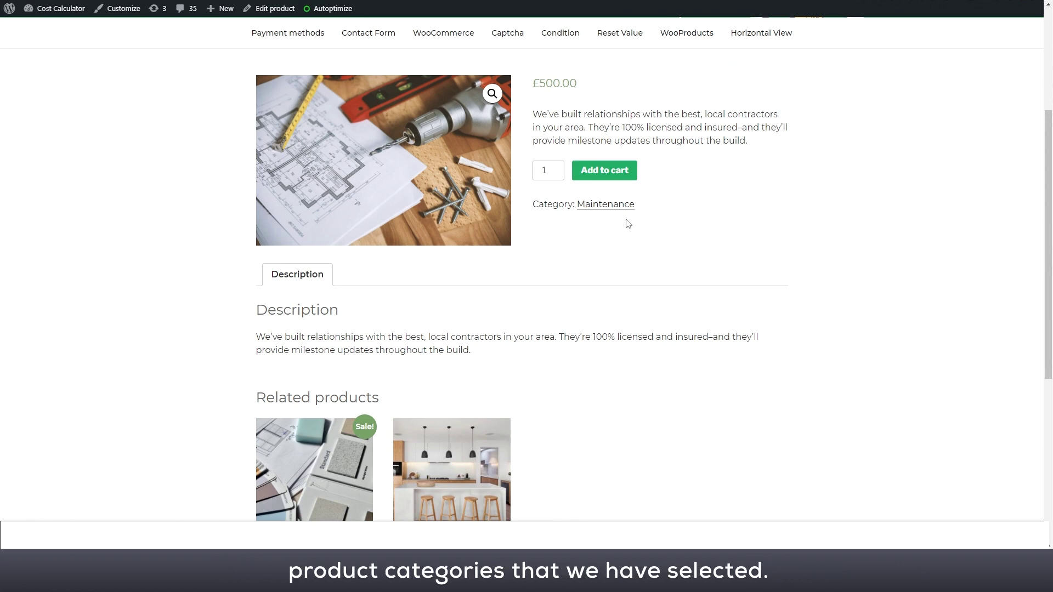
{"action": "scroll", "coordinate": [625, 254], "scroll_direction": "down", "scroll_amount": 2}
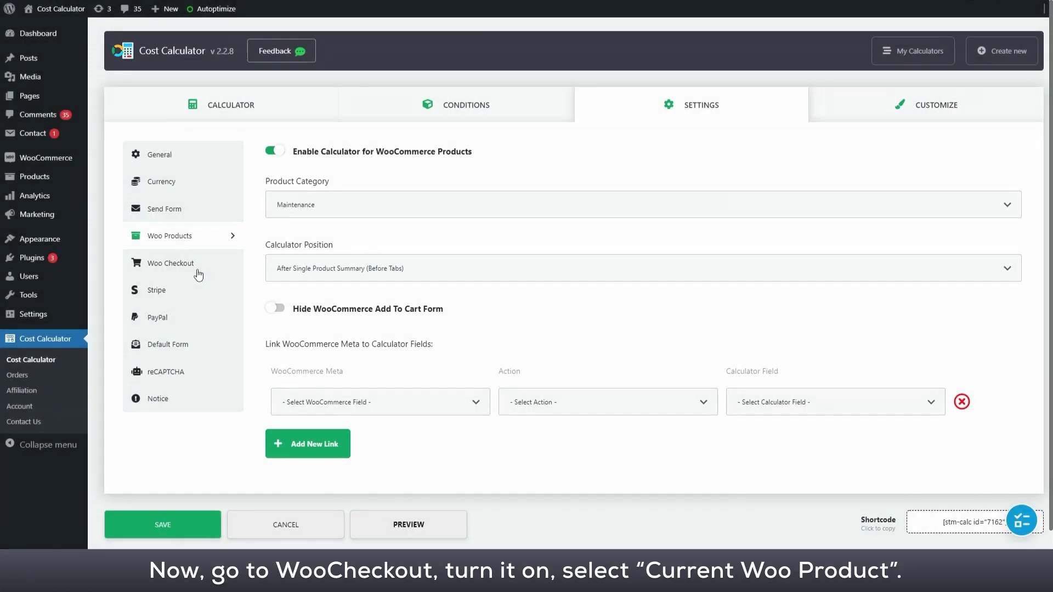
Enable WooCommerce Checkout for the calculator and choose %Current Woo Product% as its product.
{"action": "left_click", "coordinate": [198, 273]}
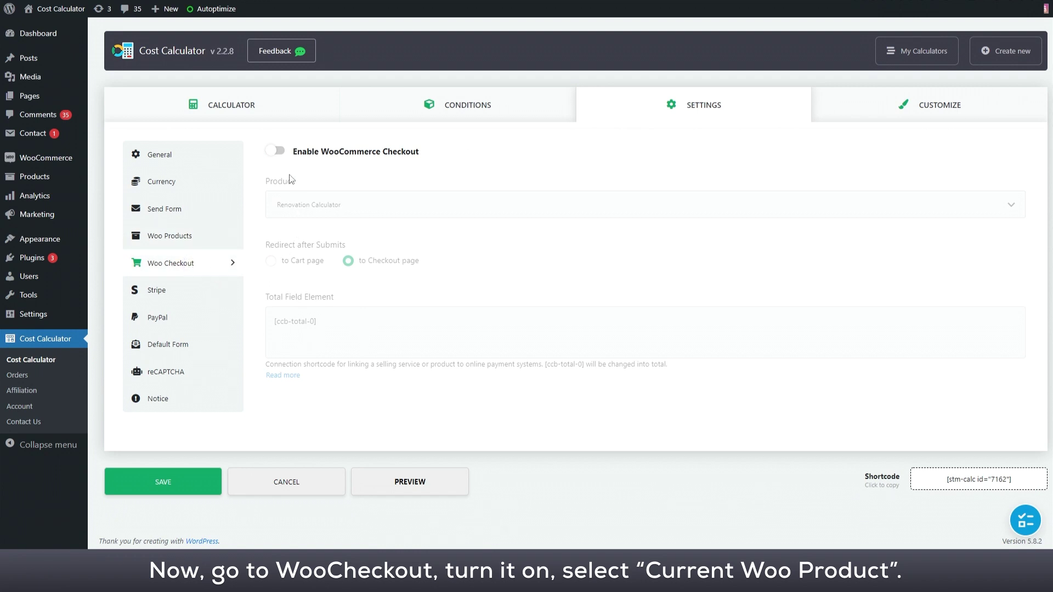
{"action": "left_click", "coordinate": [279, 154]}
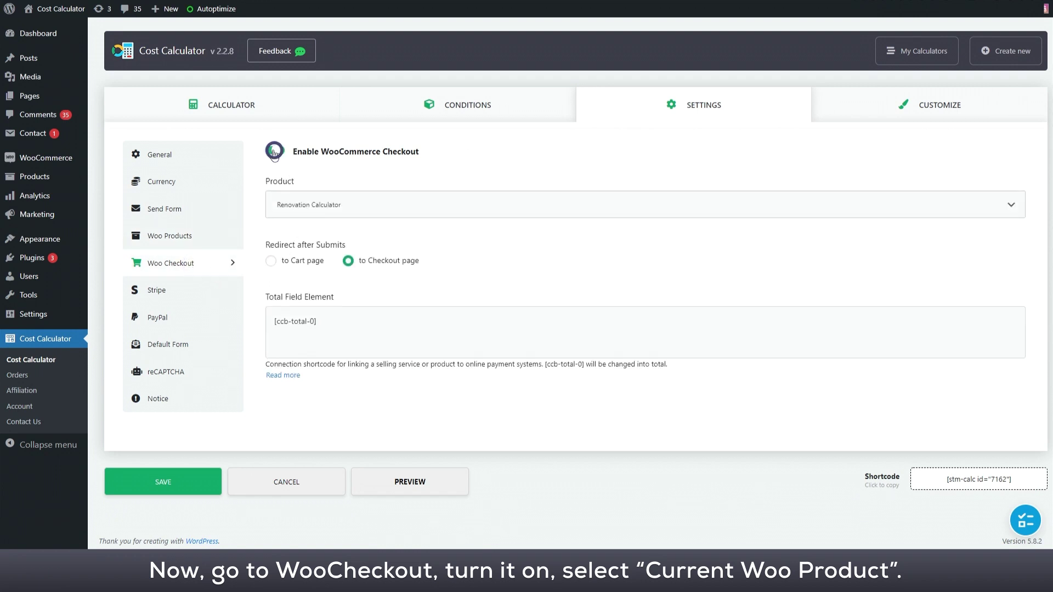
{"action": "left_click", "coordinate": [376, 203]}
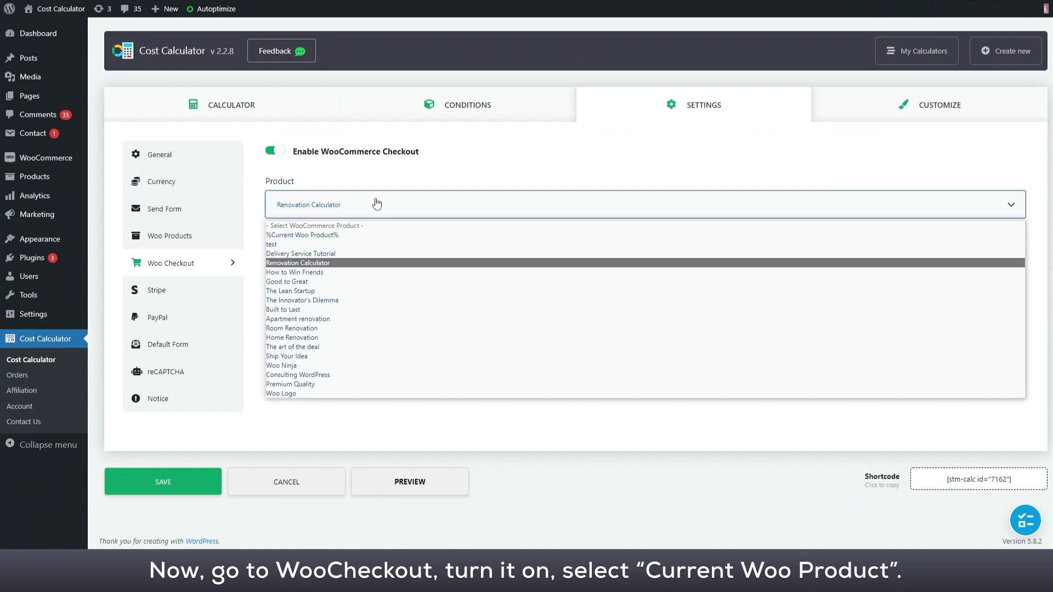
{"action": "left_click", "coordinate": [322, 236]}
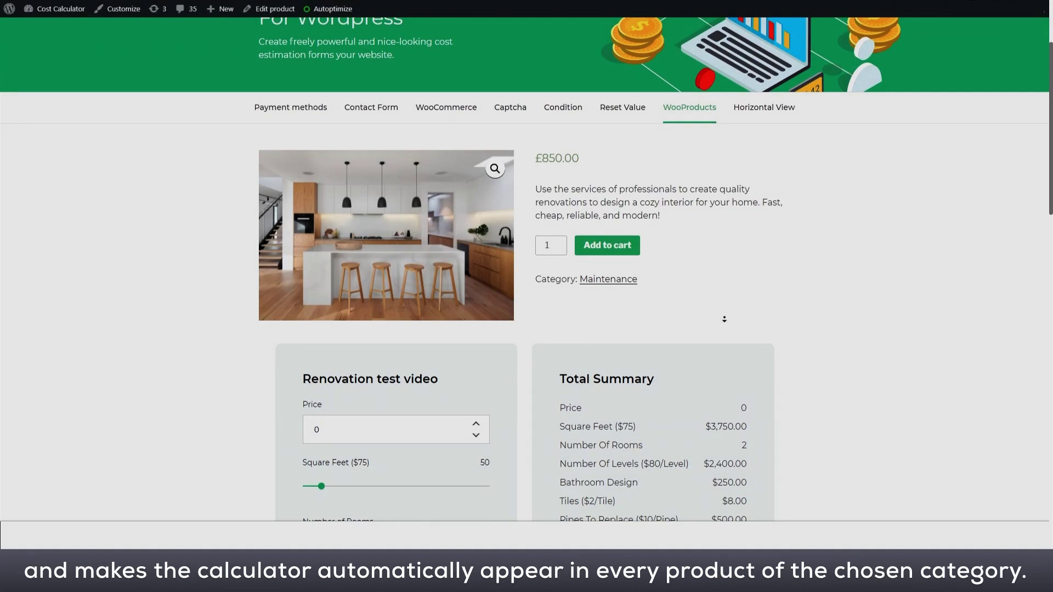
Look over the product page with its embedded calculator and the product listing of its Maintenance category.
{"action": "scroll", "coordinate": [660, 287], "scroll_direction": "down", "scroll_amount": 1}
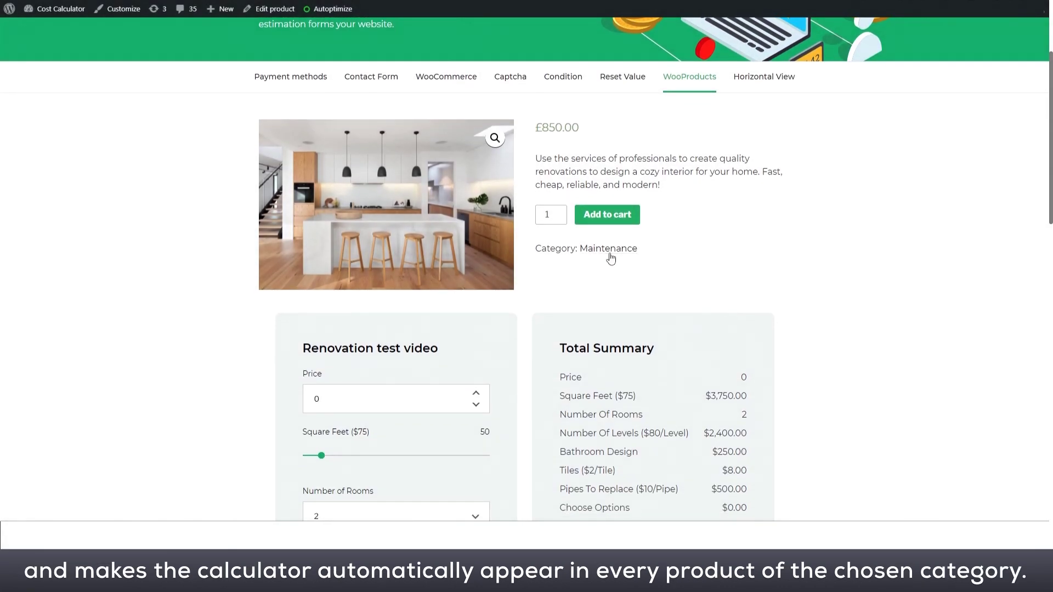
{"action": "left_click", "coordinate": [610, 257]}
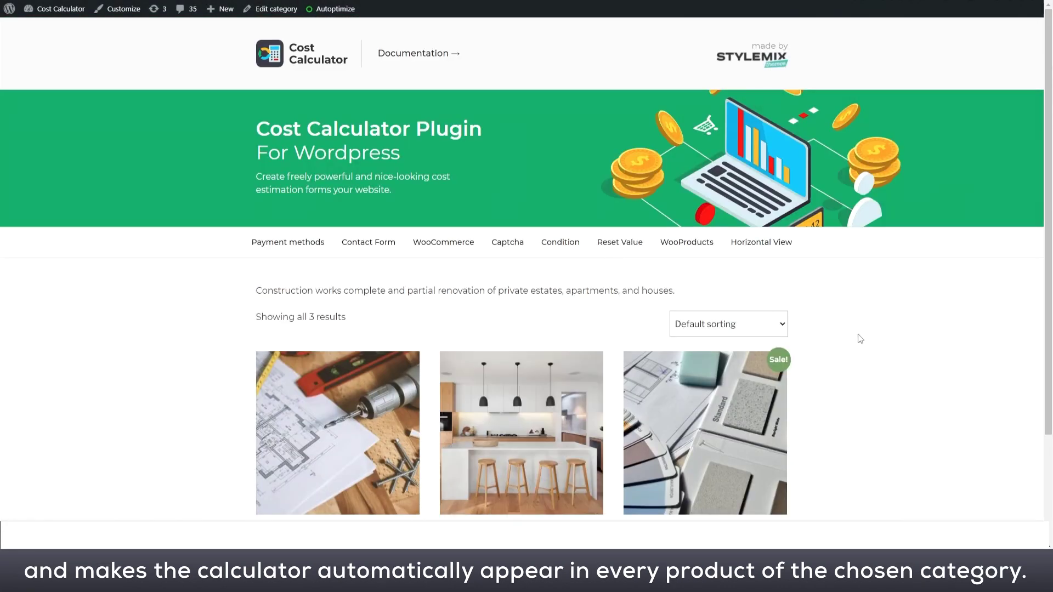
{"action": "scroll", "coordinate": [860, 338], "scroll_direction": "down", "scroll_amount": 3}
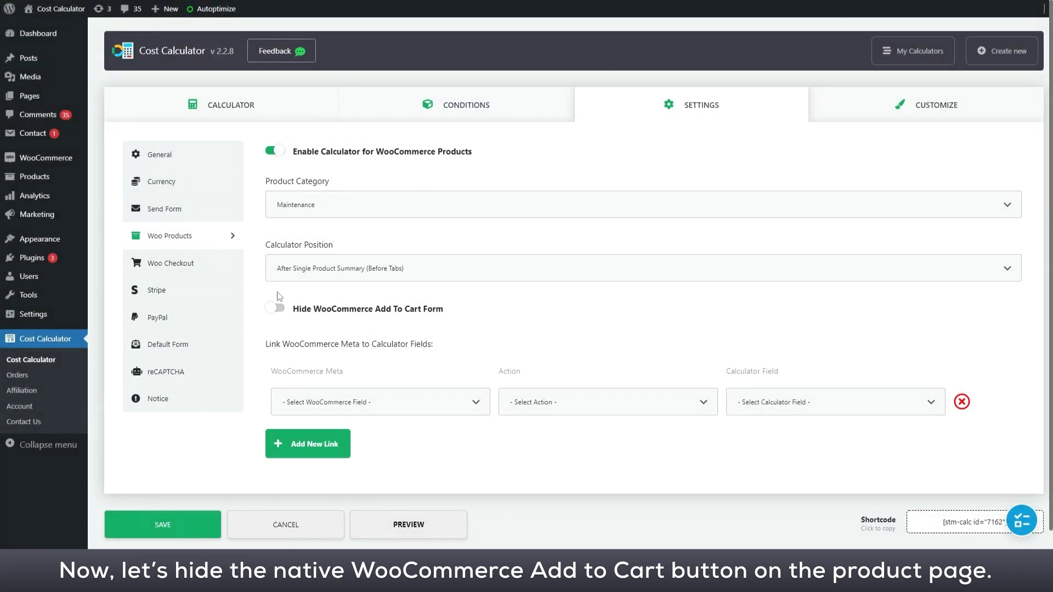
Hide the WooCommerce Add To Cart form, save the calculator settings, and reload the product page to check it.
{"action": "left_click", "coordinate": [276, 308]}
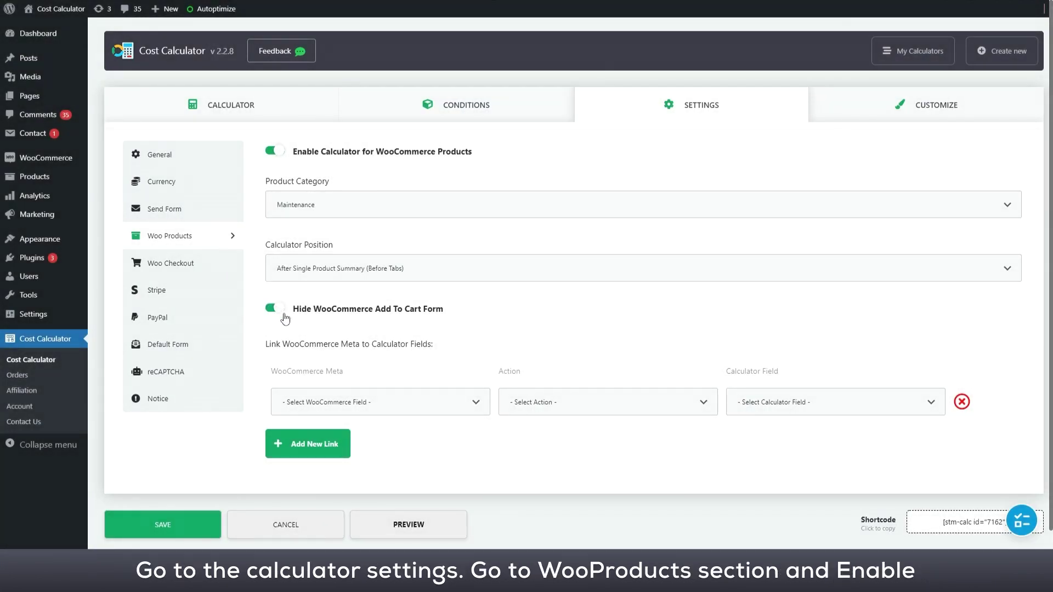
{"action": "left_click", "coordinate": [187, 523]}
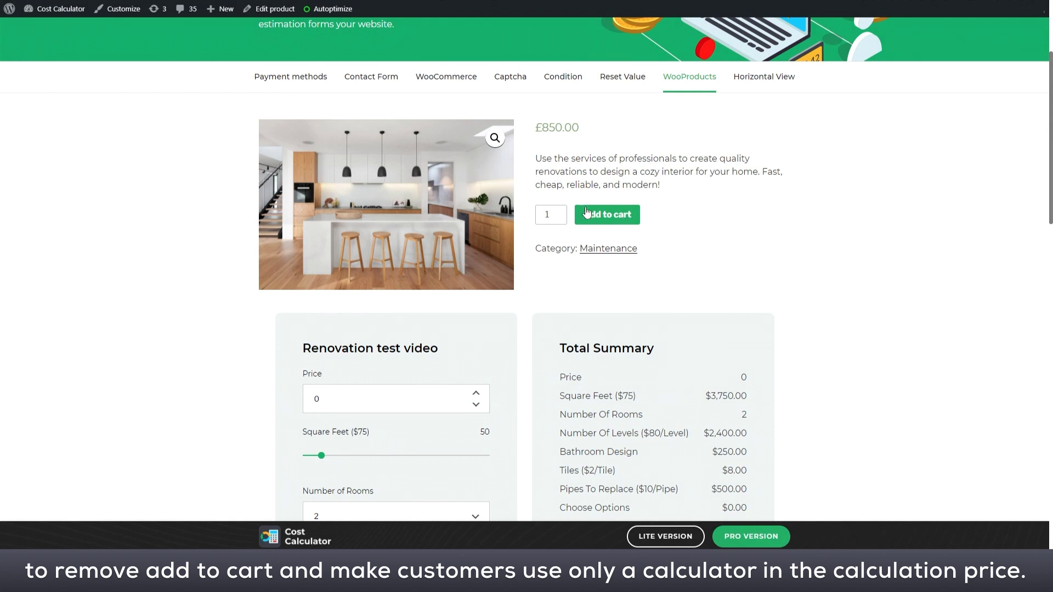
{"action": "key", "text": "F5"}
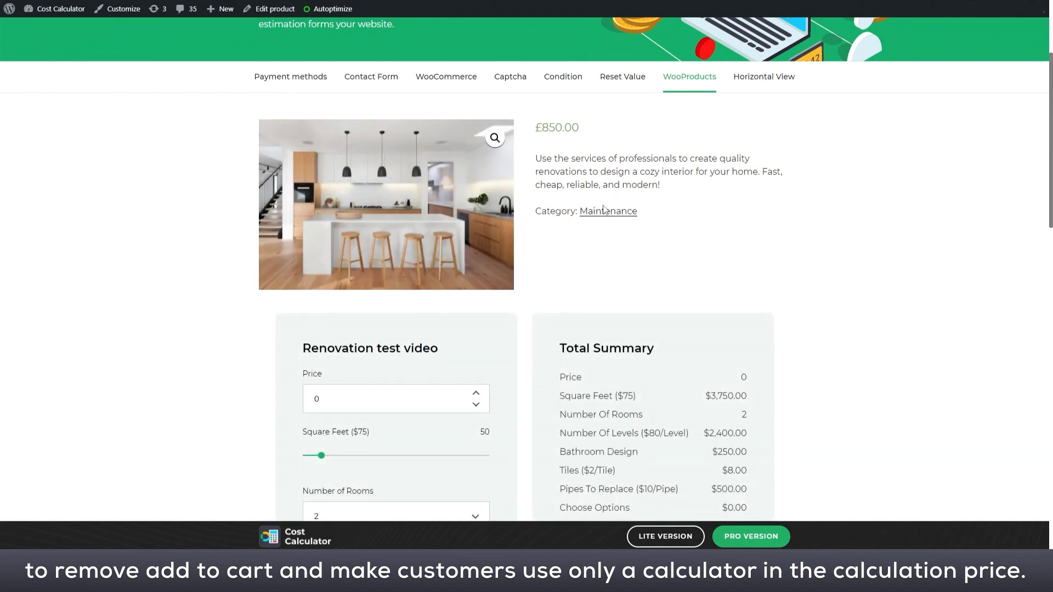
{"action": "scroll", "coordinate": [606, 211], "scroll_direction": "down", "scroll_amount": 2}
{"action": "double_click", "coordinate": [313, 291]}
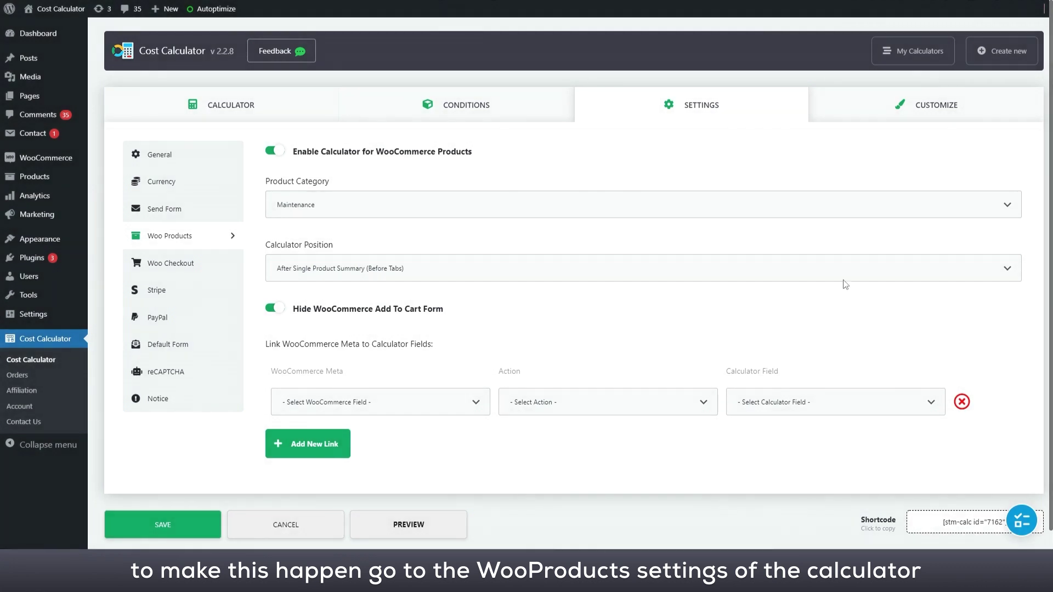
Link the WooCommerce meta price to the calculator's Price field with the Set value action.
{"action": "left_click", "coordinate": [398, 400]}
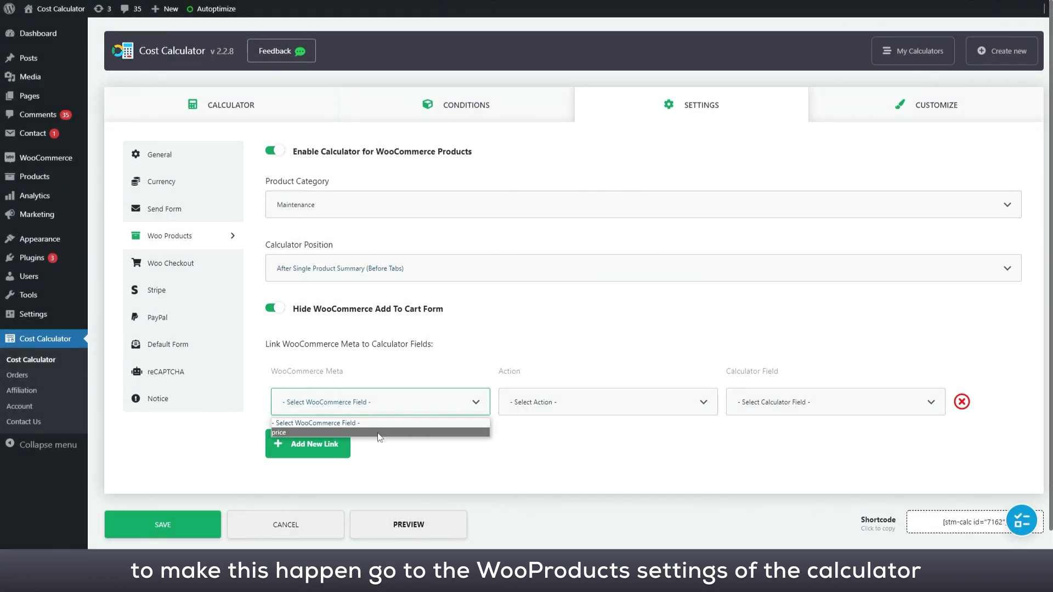
{"action": "left_click", "coordinate": [382, 431]}
{"action": "left_click", "coordinate": [547, 408]}
{"action": "left_click", "coordinate": [526, 432]}
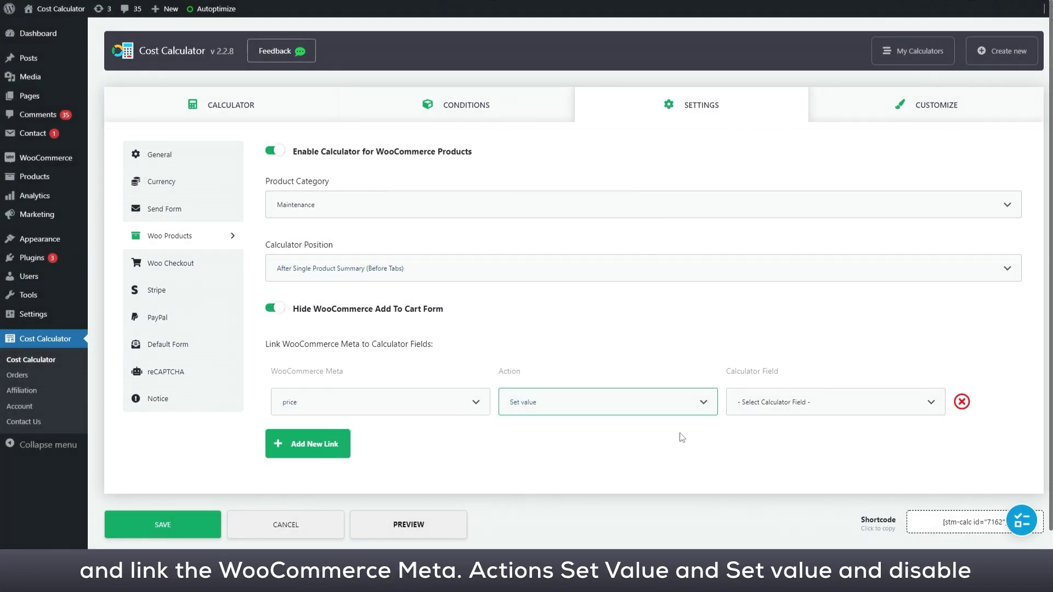
{"action": "left_click", "coordinate": [763, 405]}
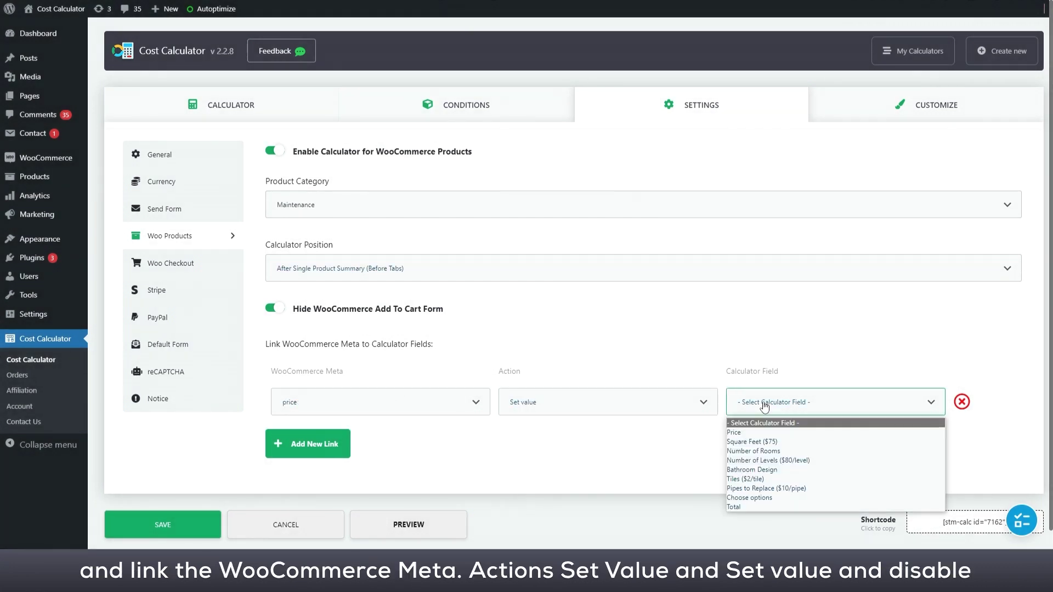
{"action": "left_click", "coordinate": [738, 431]}
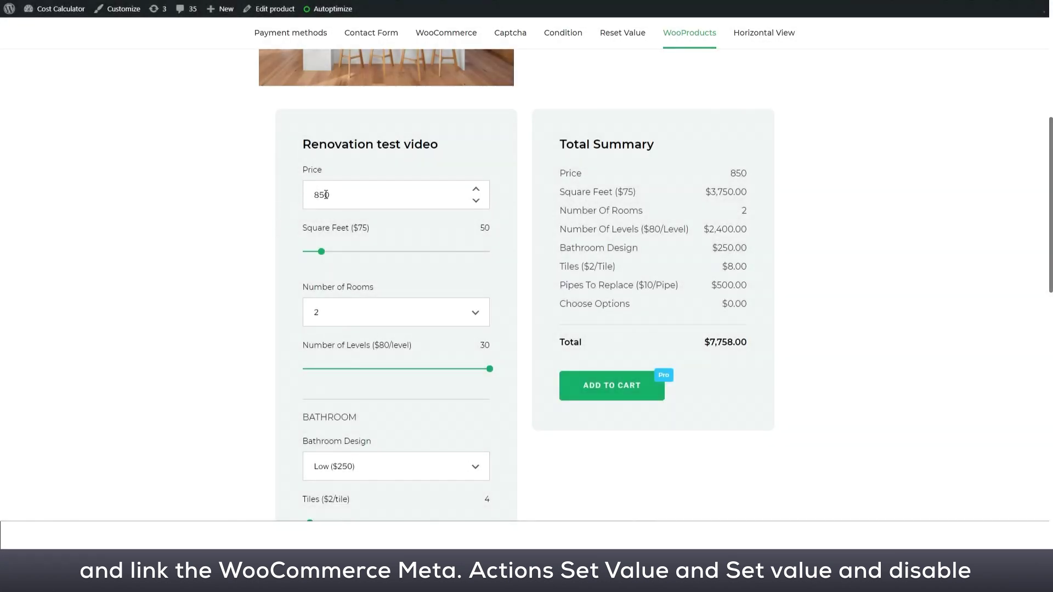
Test the calculator's Price field on the product page by raising it to 853 and lowering it, and open the Maintenance category.
{"action": "left_click", "coordinate": [476, 189]}
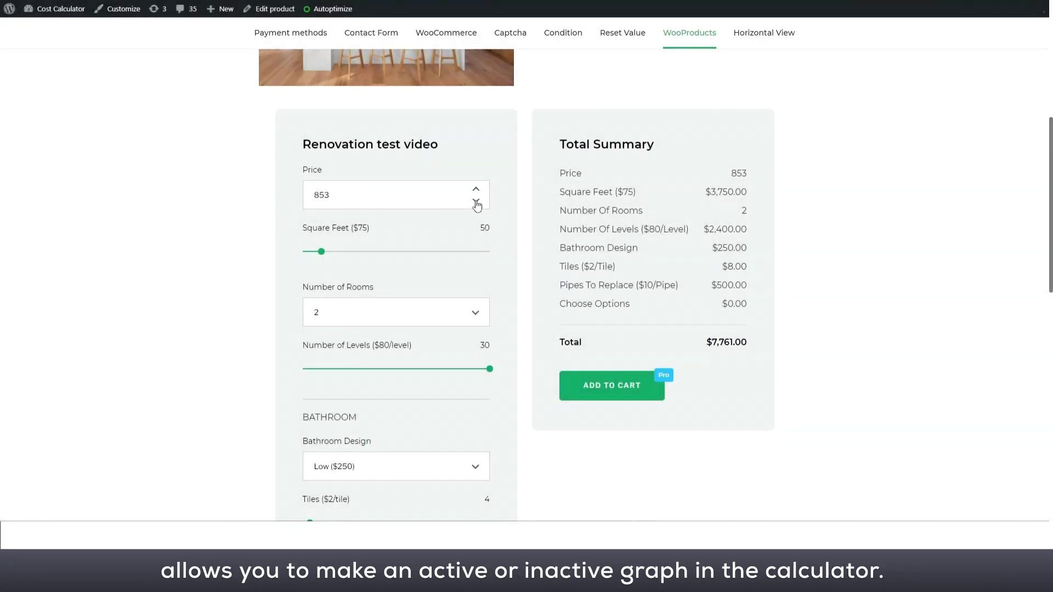
{"action": "left_click", "coordinate": [476, 203]}
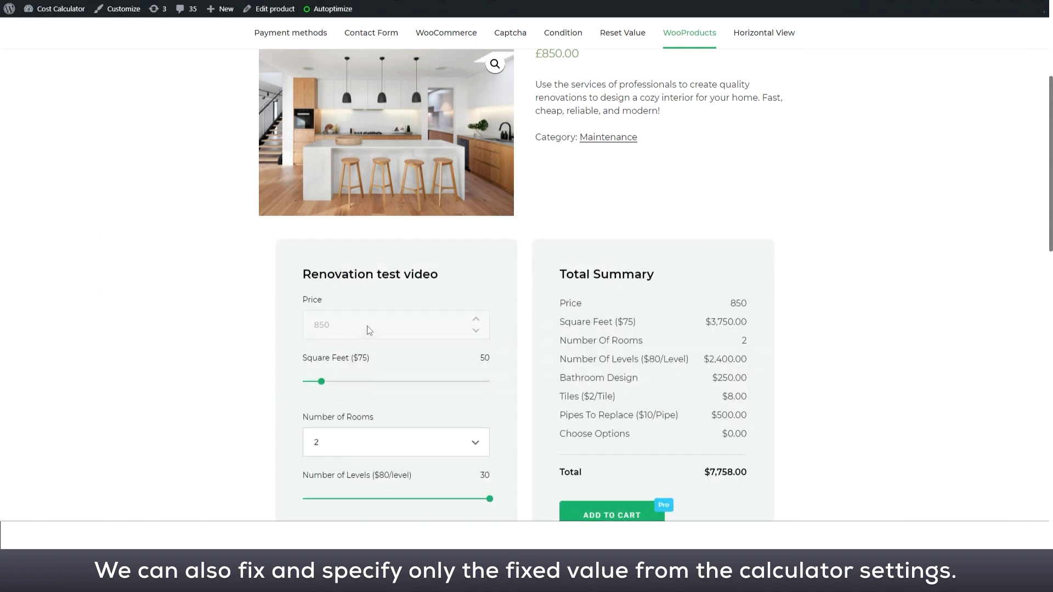
{"action": "left_click", "coordinate": [592, 138]}
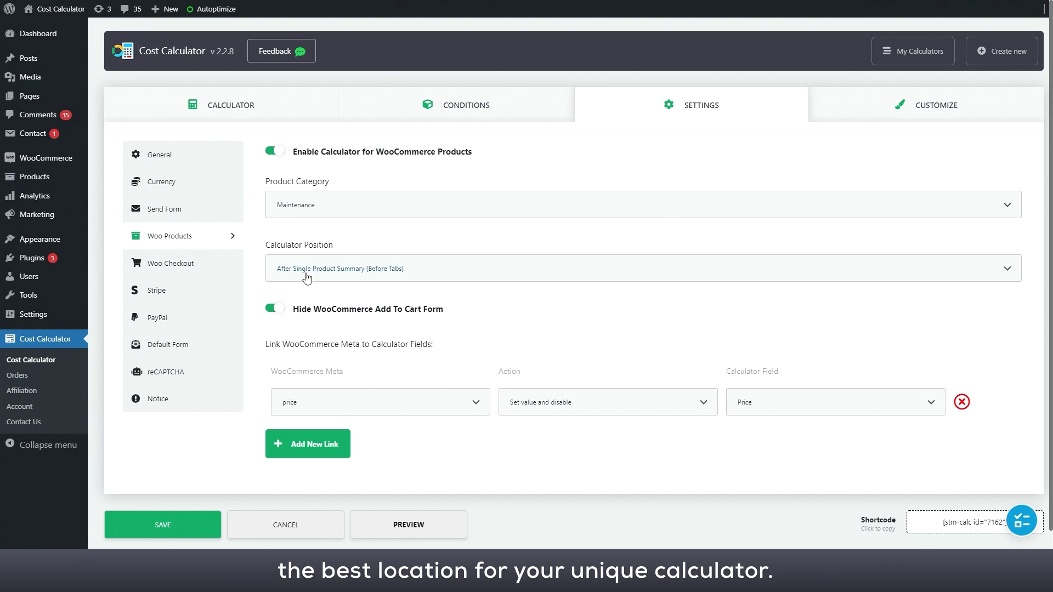
Set the calculator position to After Single Product (At the Bottom of Product) and save the settings.
{"action": "left_click", "coordinate": [320, 279]}
{"action": "left_click", "coordinate": [302, 336]}
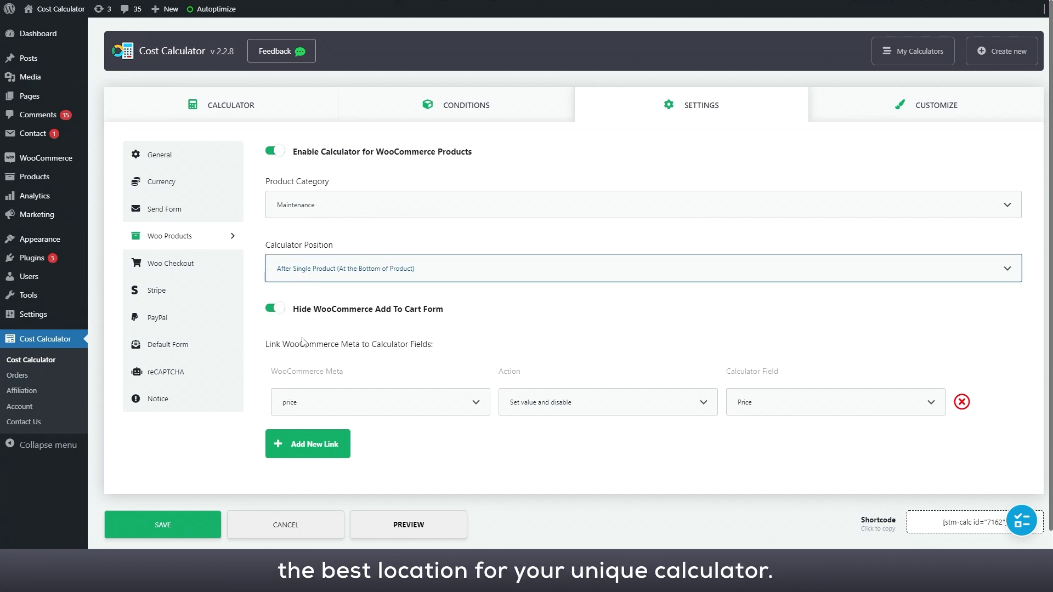
{"action": "left_click", "coordinate": [191, 519]}
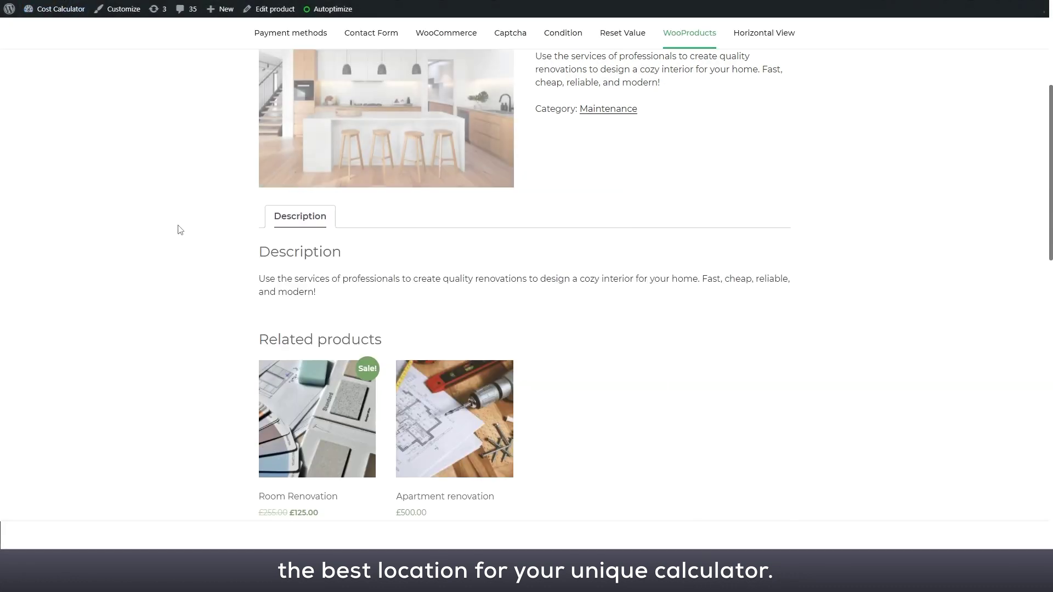
Examine where the calculator sits on the product page relative to the description and related products.
{"action": "scroll", "coordinate": [177, 230], "scroll_direction": "up", "scroll_amount": 6}
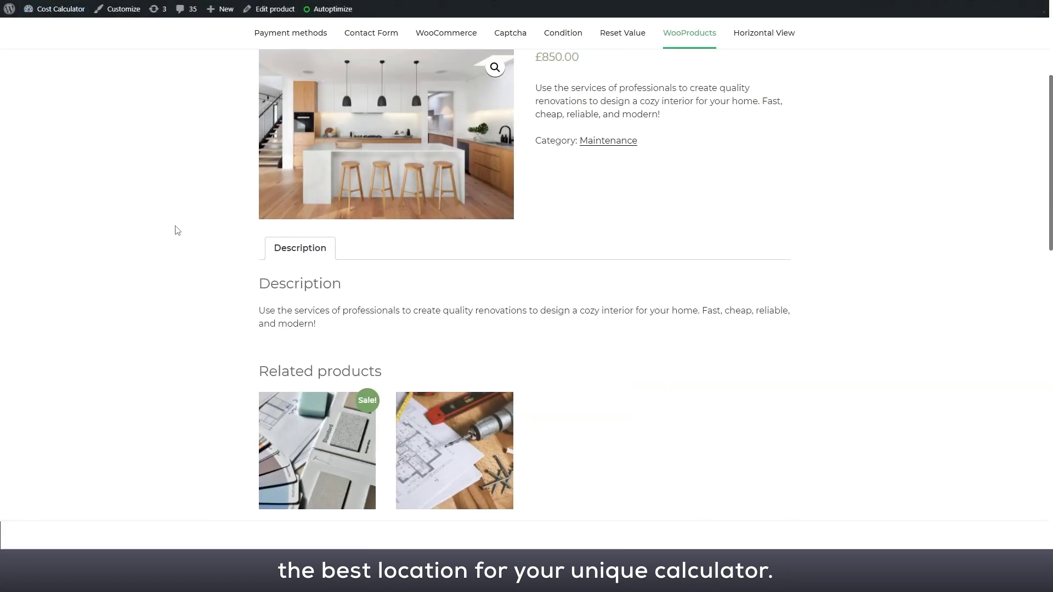
{"action": "scroll", "coordinate": [175, 233], "scroll_direction": "down", "scroll_amount": 5}
{"action": "scroll", "coordinate": [176, 232], "scroll_direction": "down", "scroll_amount": 9}
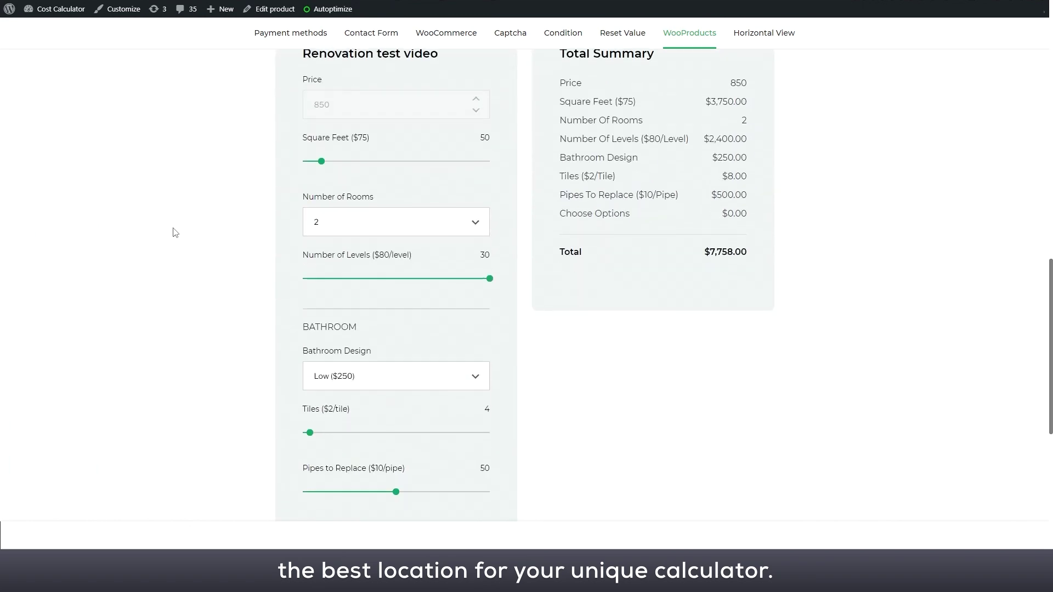
{"action": "scroll", "coordinate": [176, 233], "scroll_direction": "up", "scroll_amount": 8}
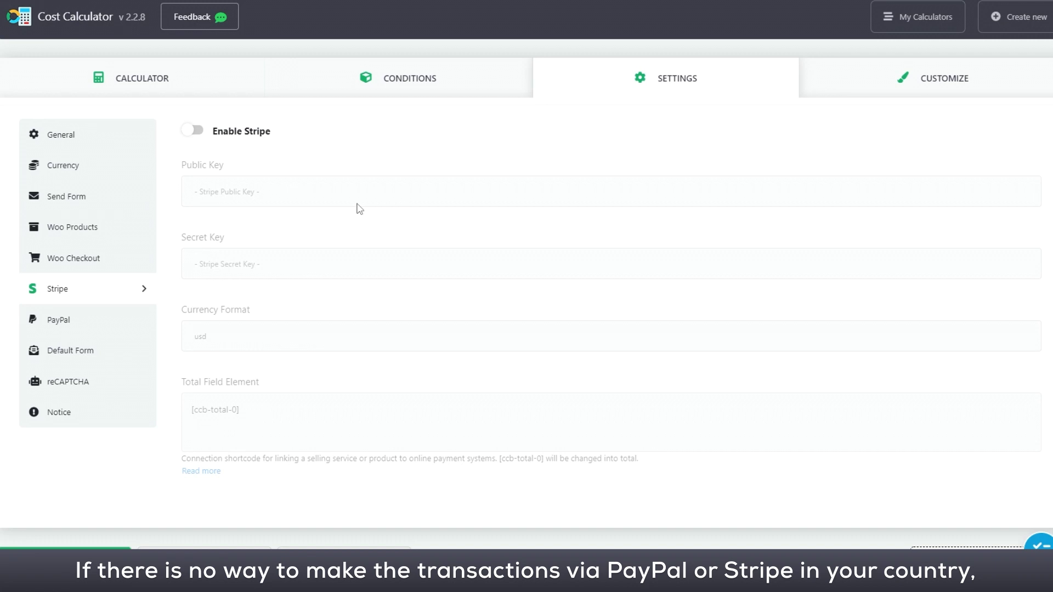
Review the calculator's PayPal settings and enable WooCommerce Checkout for the calculator.
{"action": "left_click", "coordinate": [126, 322]}
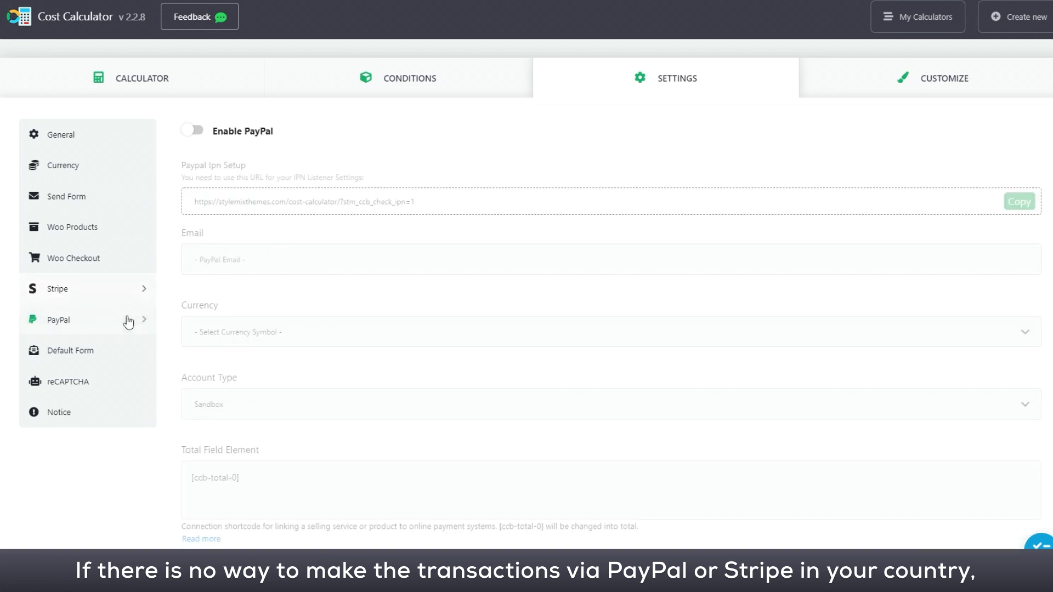
{"action": "middle_click", "coordinate": [417, 276]}
{"action": "scroll", "coordinate": [436, 338], "scroll_direction": "down", "scroll_amount": 2}
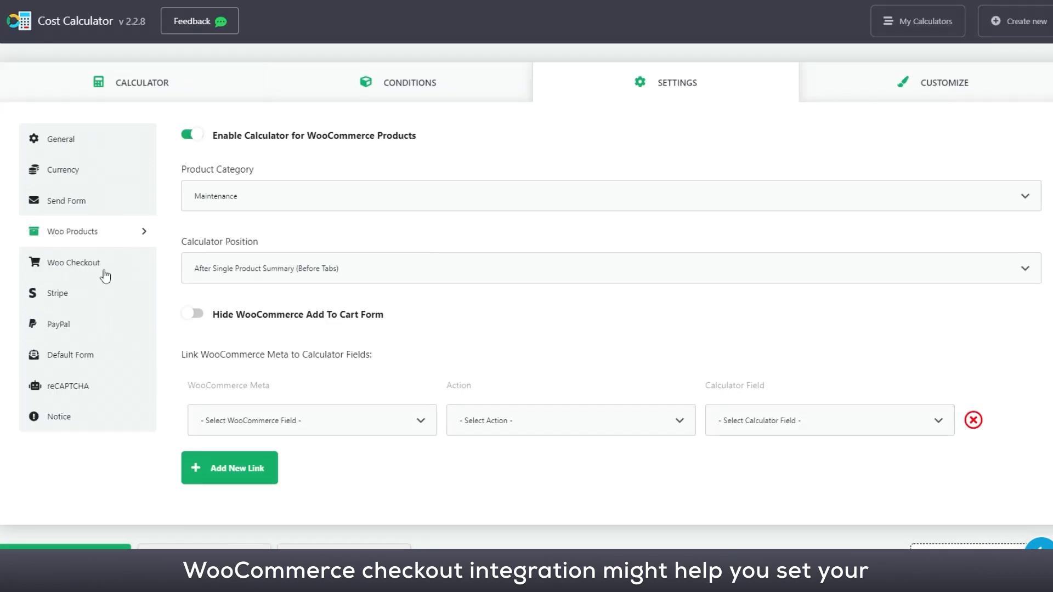
{"action": "left_click", "coordinate": [105, 276]}
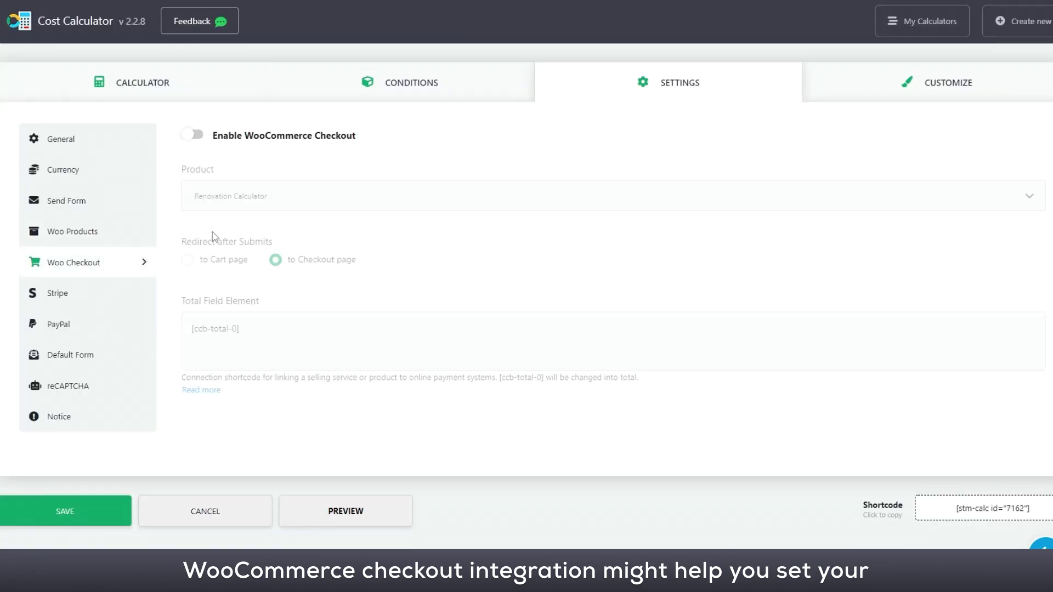
{"action": "left_click", "coordinate": [195, 136]}
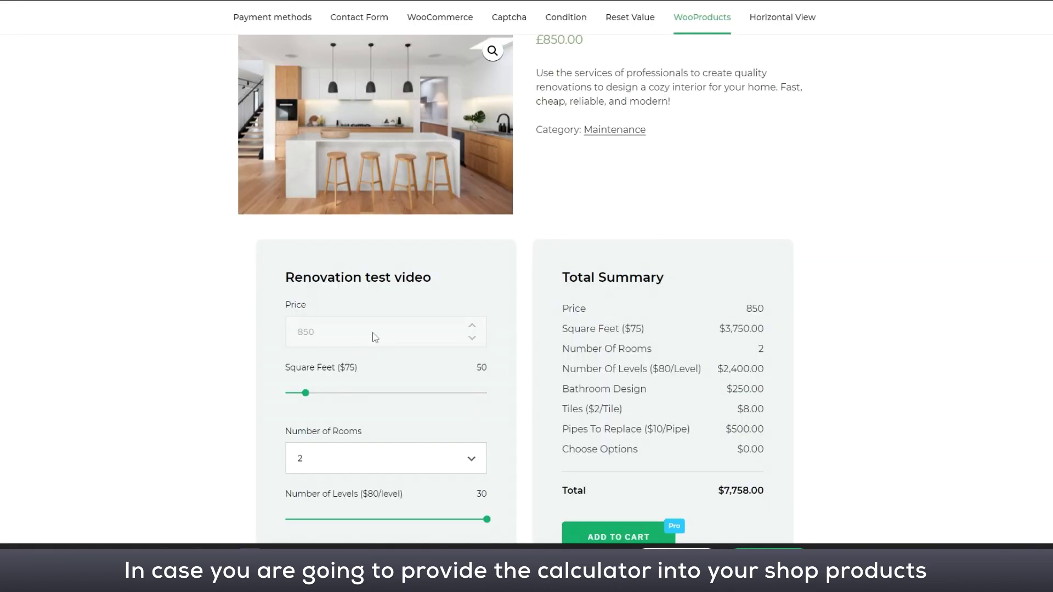
View the Maintenance category's products on the storefront and enable the calculator for WooCommerce products.
{"action": "left_click", "coordinate": [597, 132]}
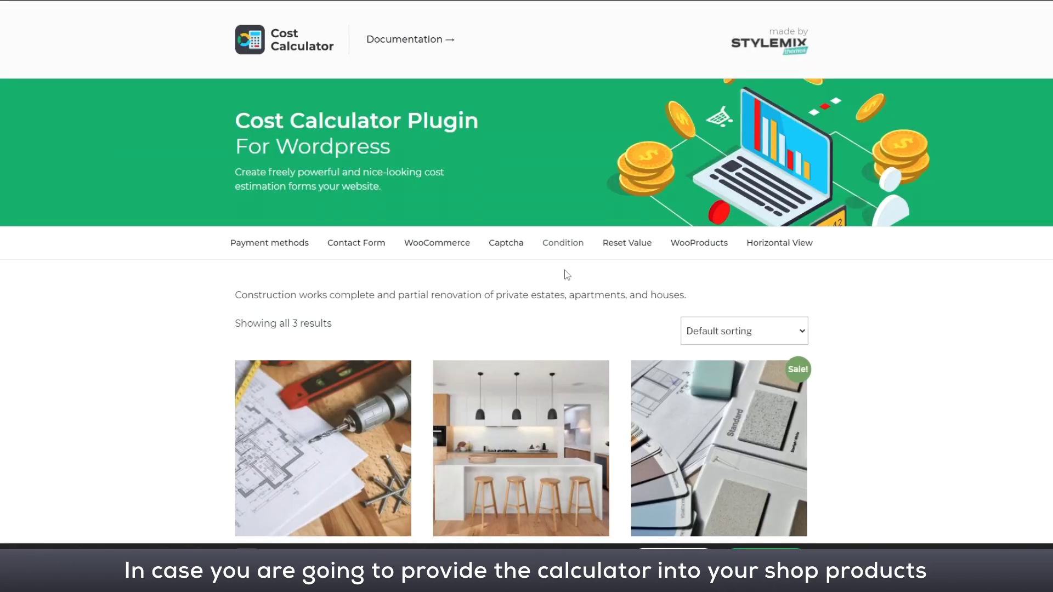
{"action": "scroll", "coordinate": [419, 352], "scroll_direction": "down", "scroll_amount": 2}
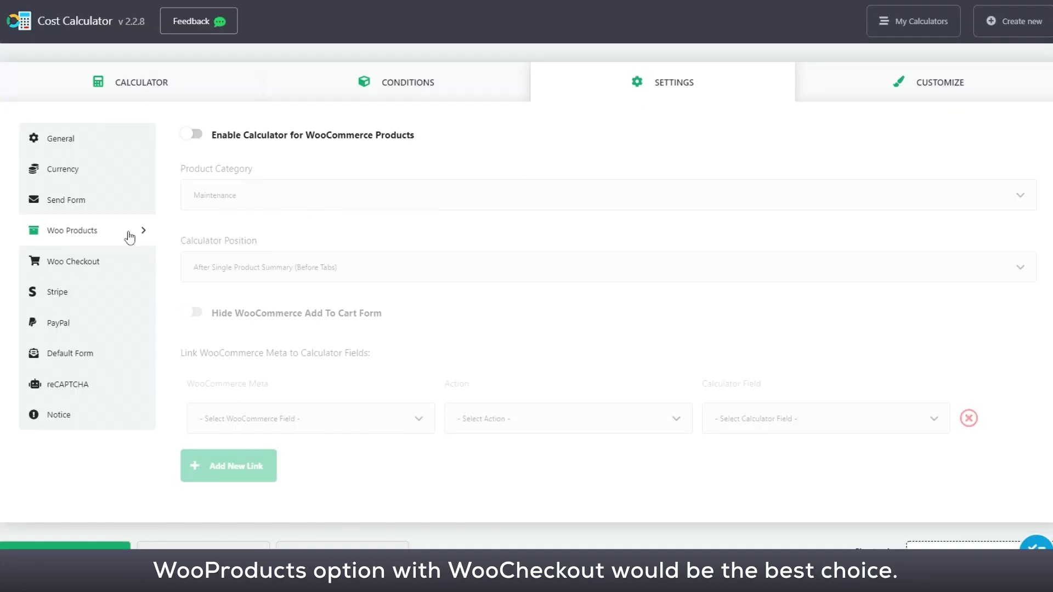
{"action": "left_click", "coordinate": [192, 139]}
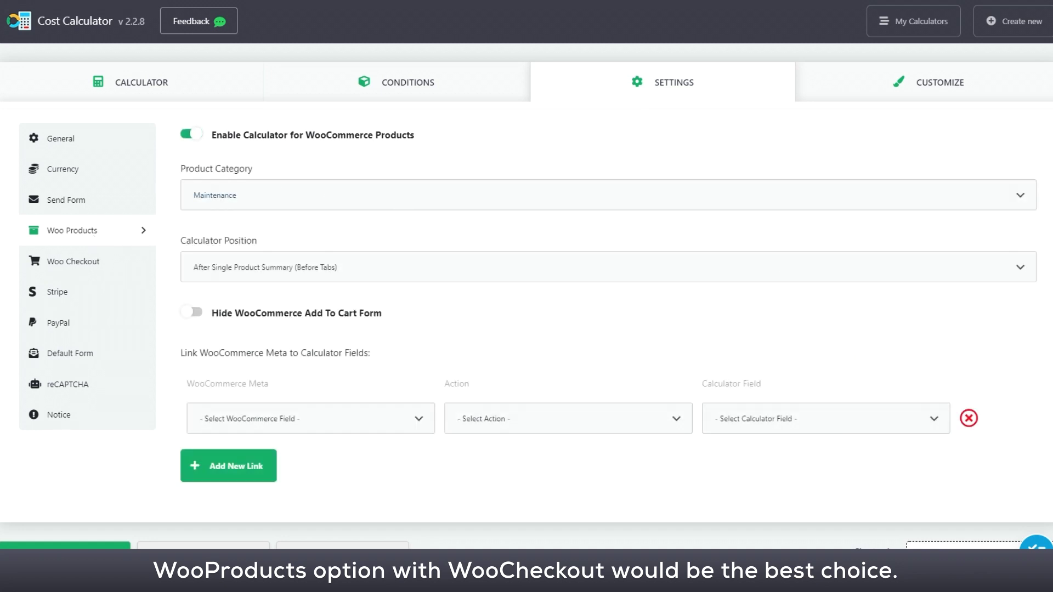